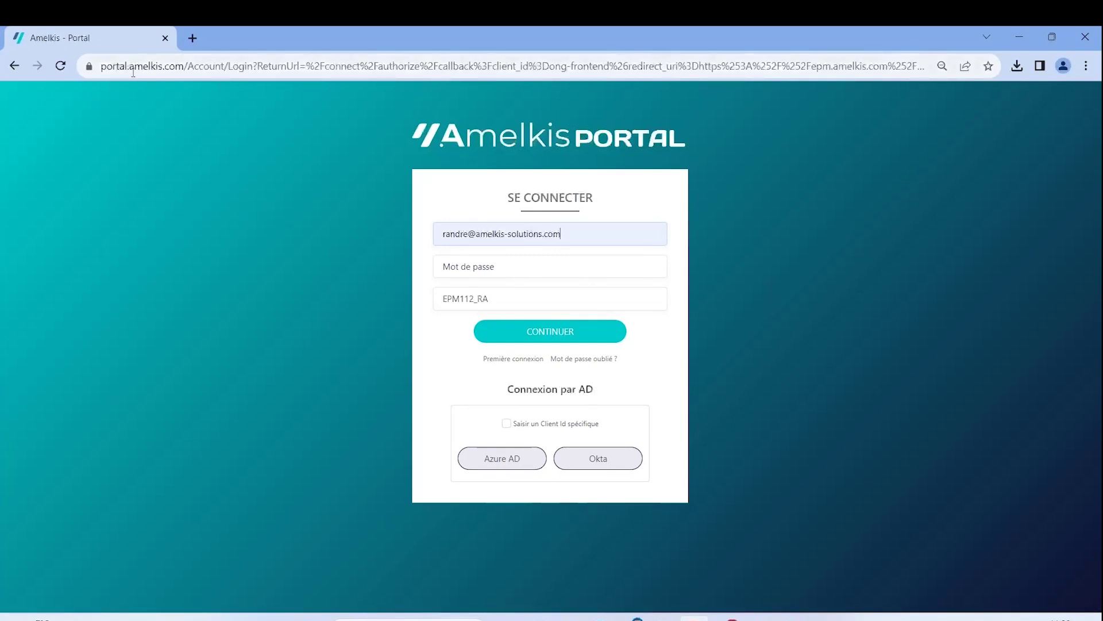
# Sign in to the portal by entering the account password, and reduce the page zoom on the dashboard
pyautogui.click(476, 267)
pyautogui.write('•••••••••')
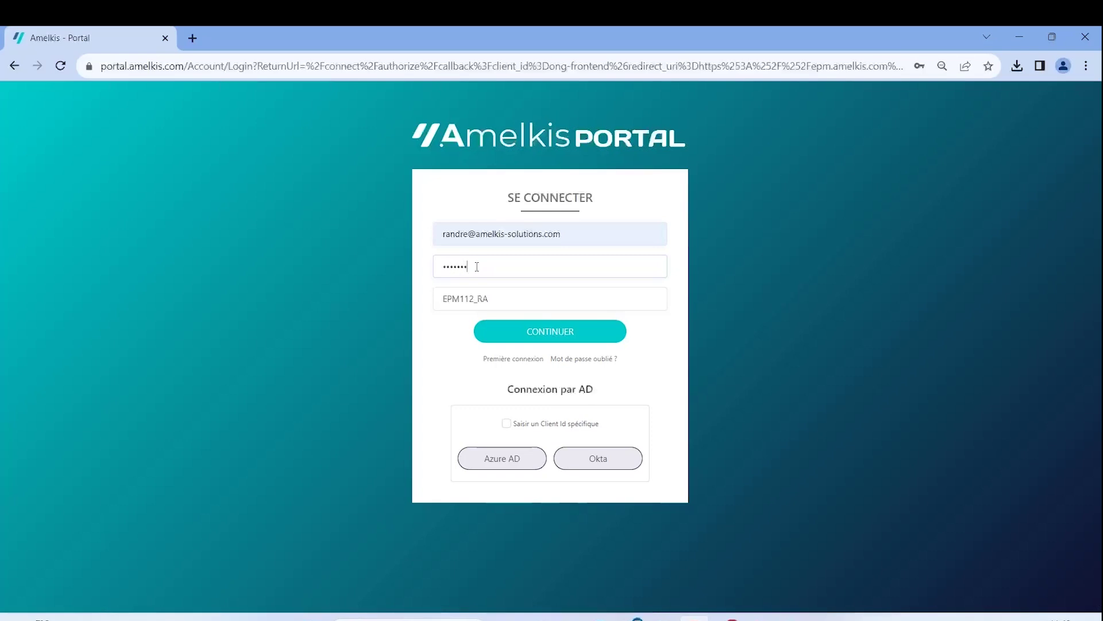
pyautogui.press('Return')
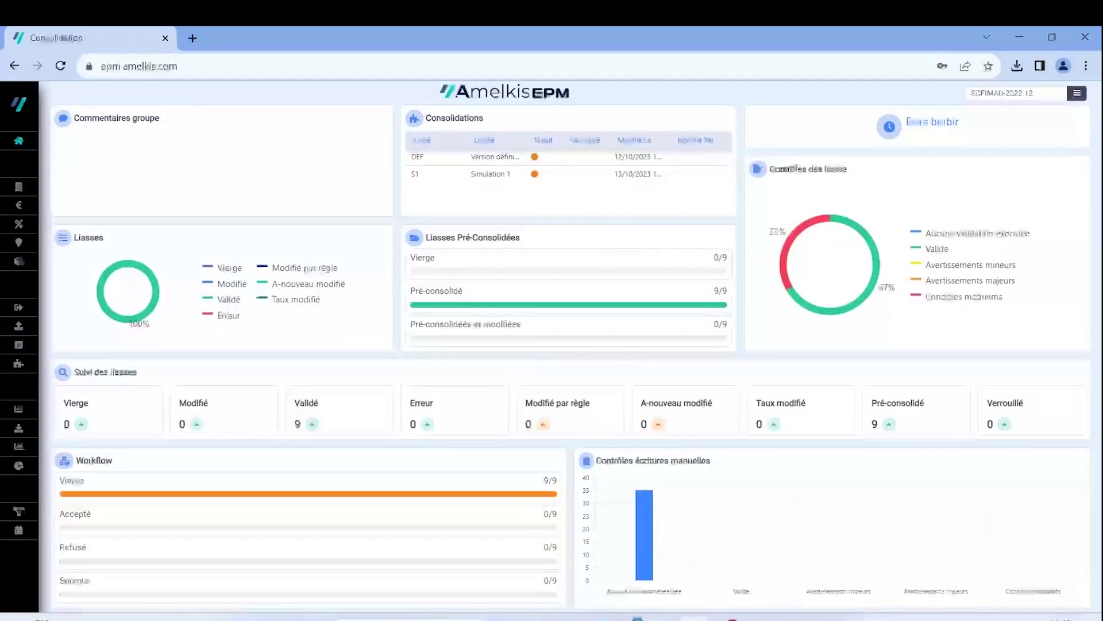
pyautogui.hotkey('ctrl', '-')
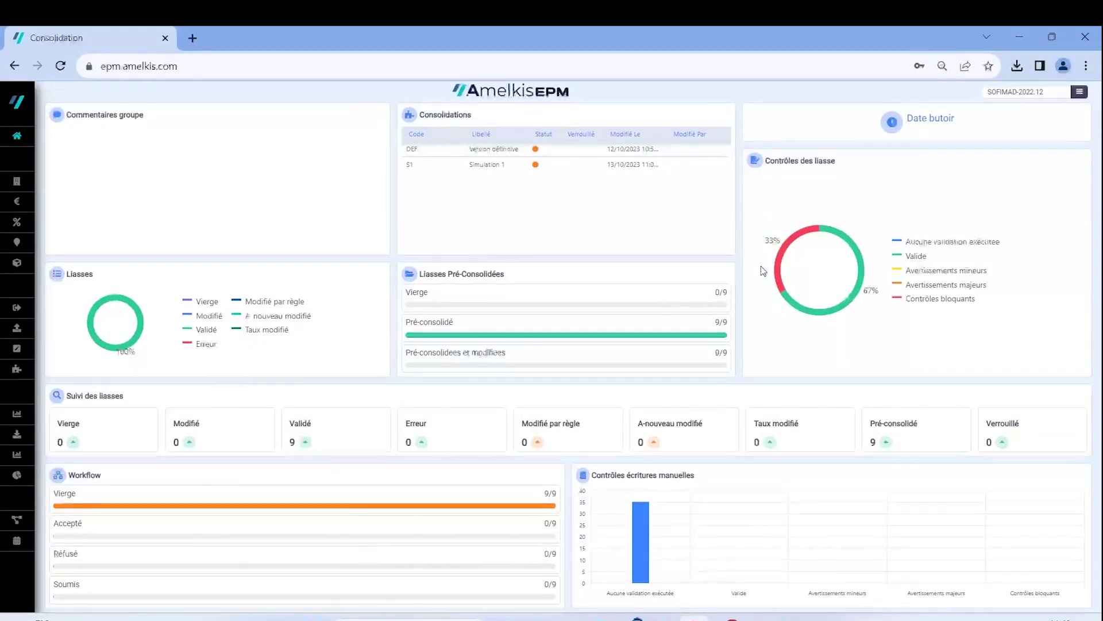
# Go to the Entités list and view the form for adding an entity without saving anything
pyautogui.moveTo(36, 345)
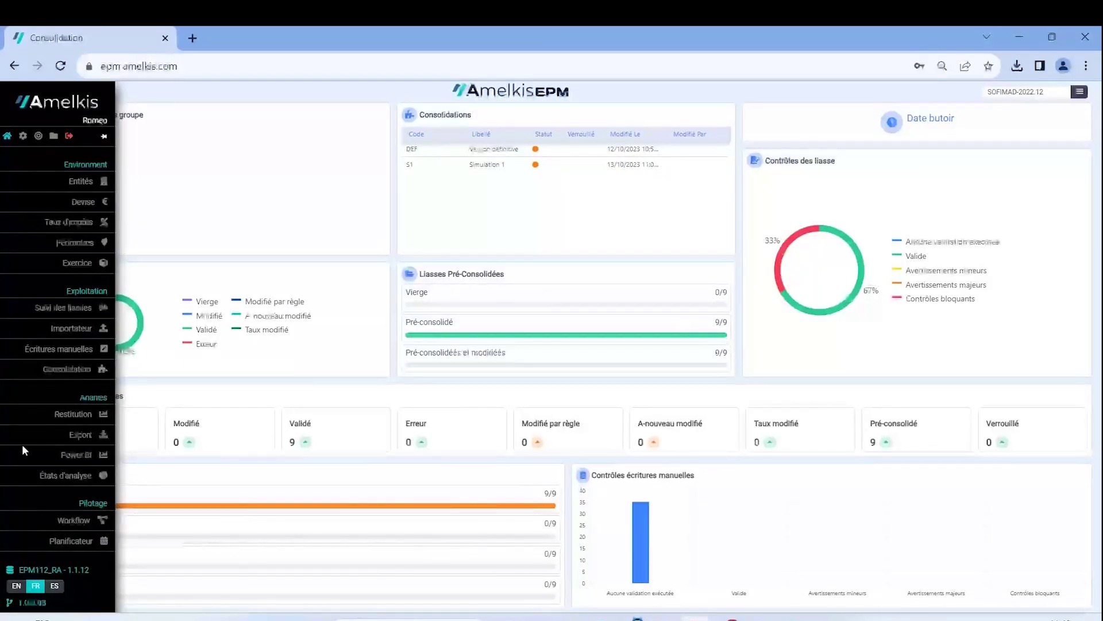
pyautogui.click(79, 182)
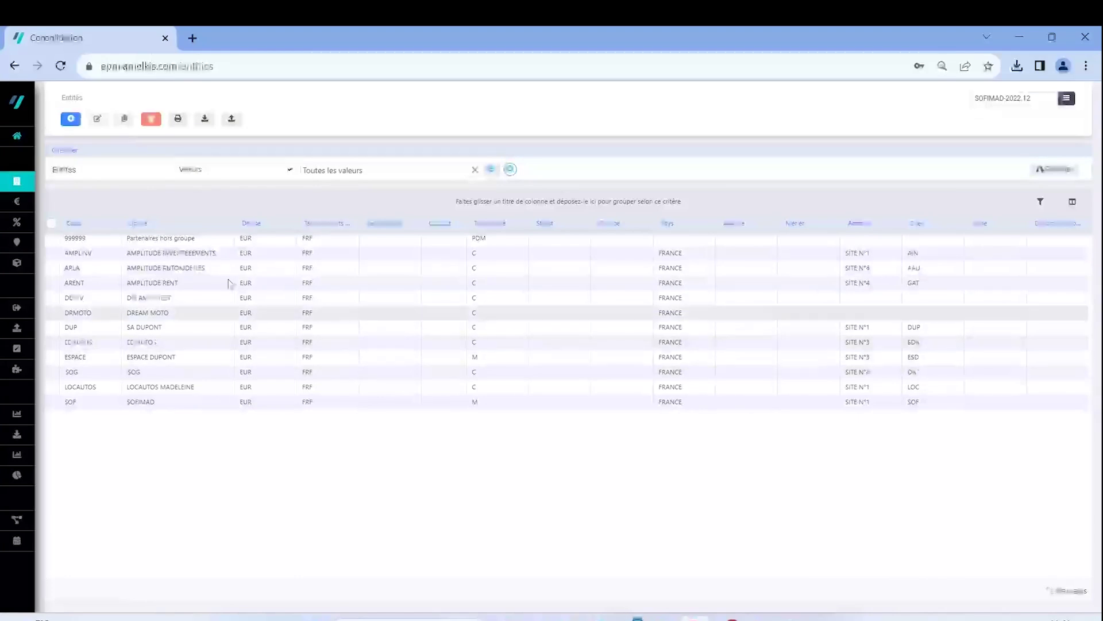
pyautogui.click(71, 118)
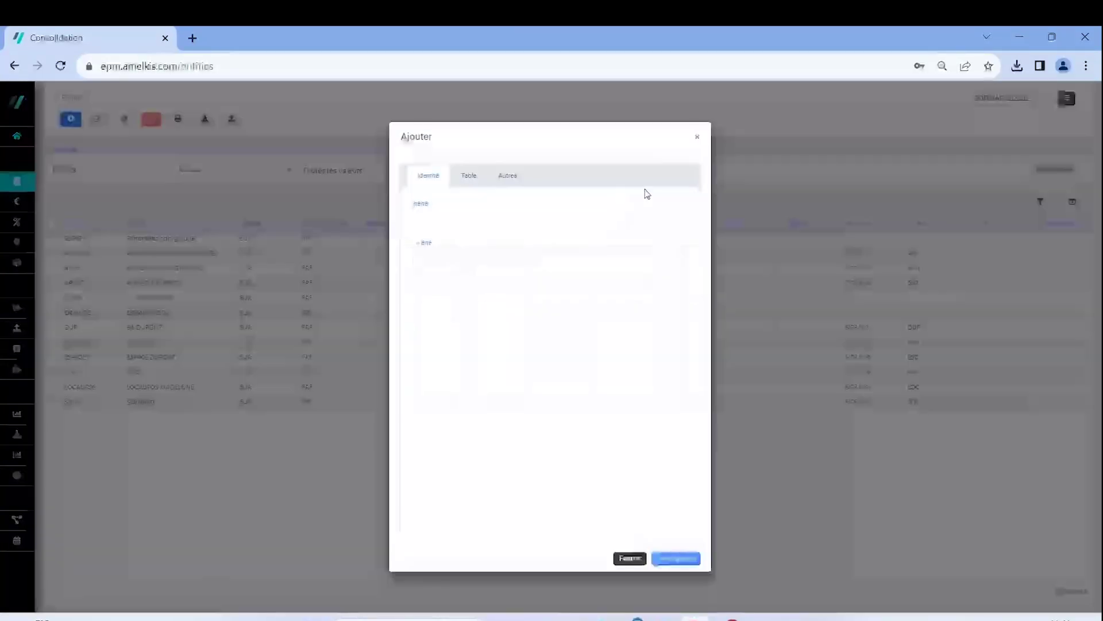
pyautogui.click(697, 138)
# Examine the Table properties of the AMPLITUDE AUTOMOBILES entity, and close its record without changes
pyautogui.doubleClick(306, 272)
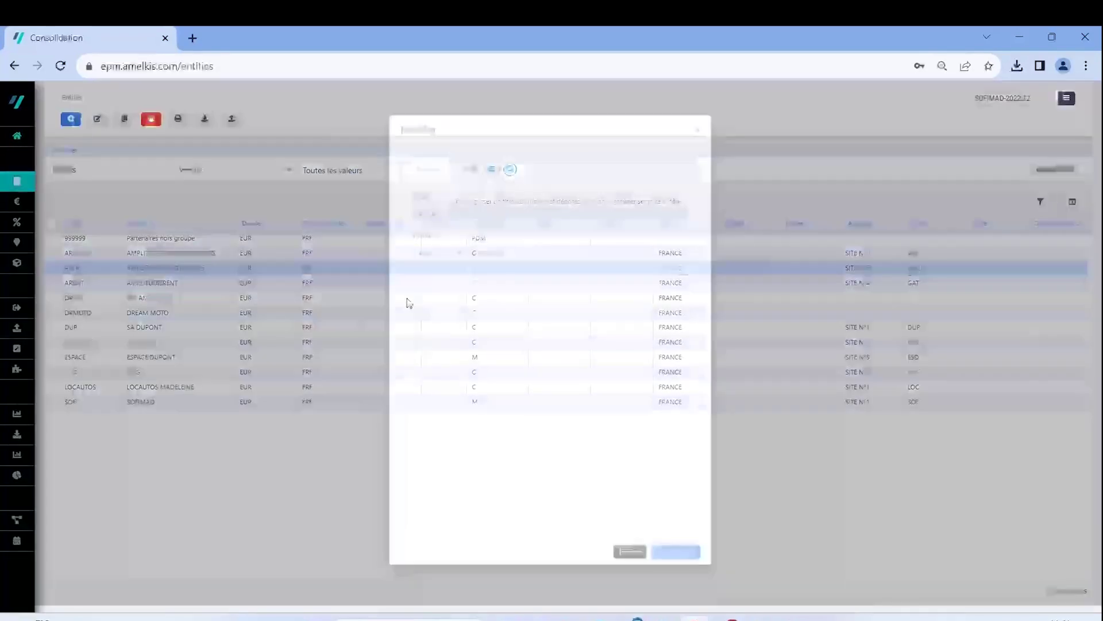
pyautogui.click(468, 178)
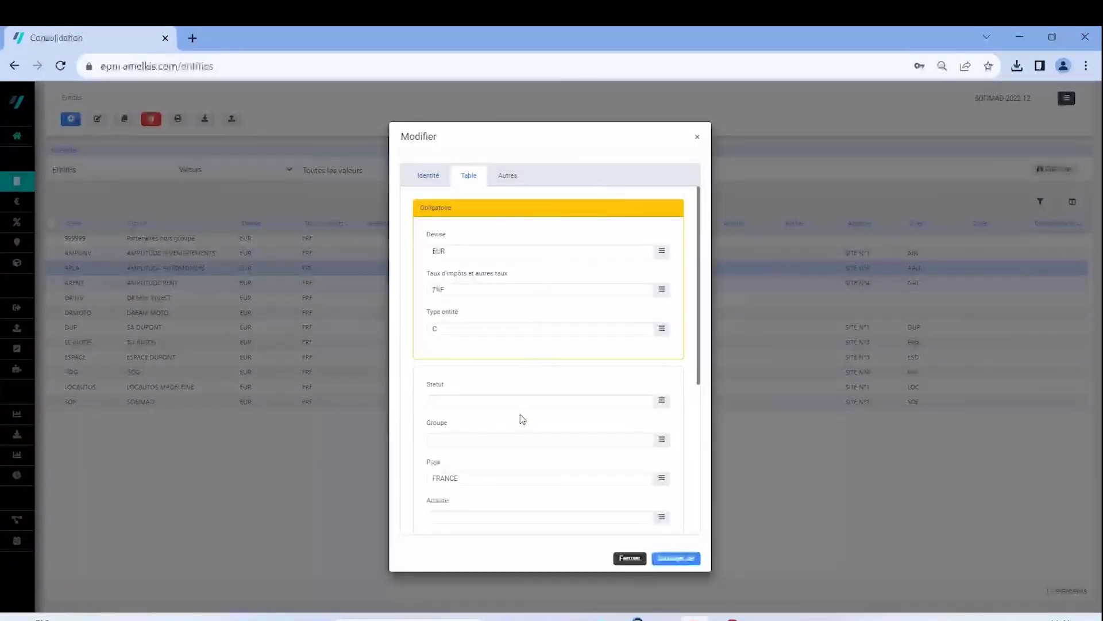
pyautogui.scroll(-3, 548, 423)
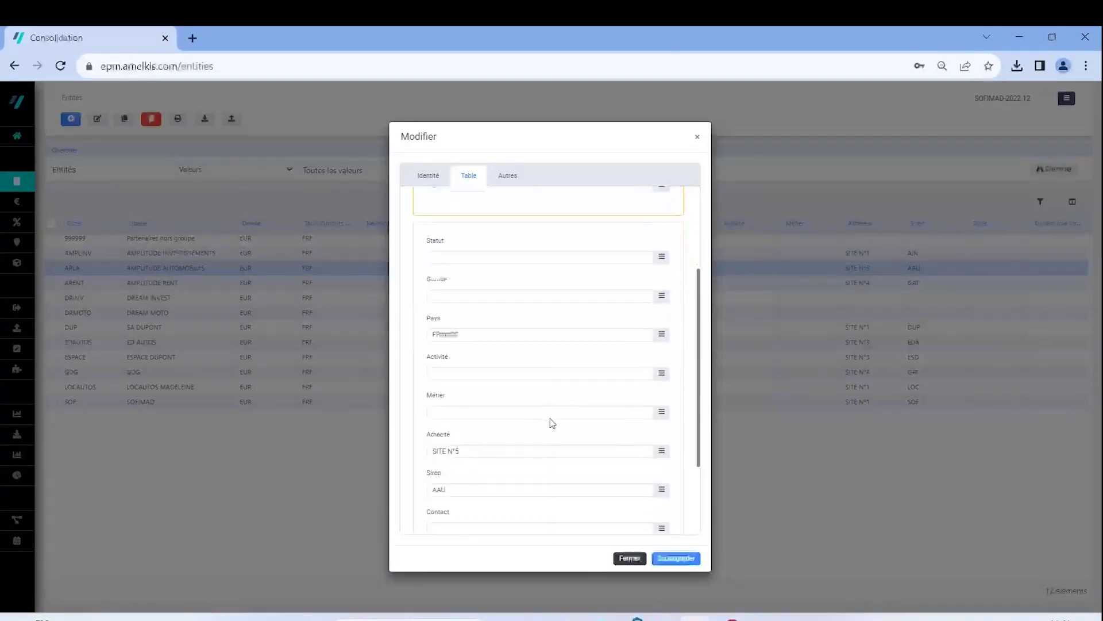
pyautogui.click(697, 137)
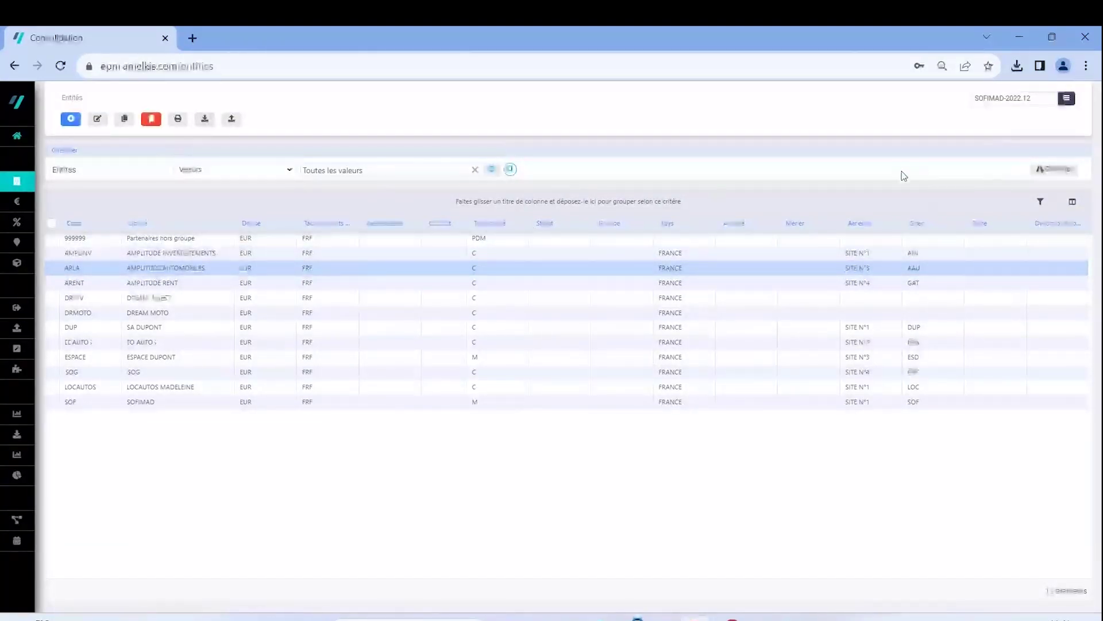
# Group the entities list by the Adresse column
pyautogui.moveTo(851, 229); pyautogui.dragTo(787, 184)
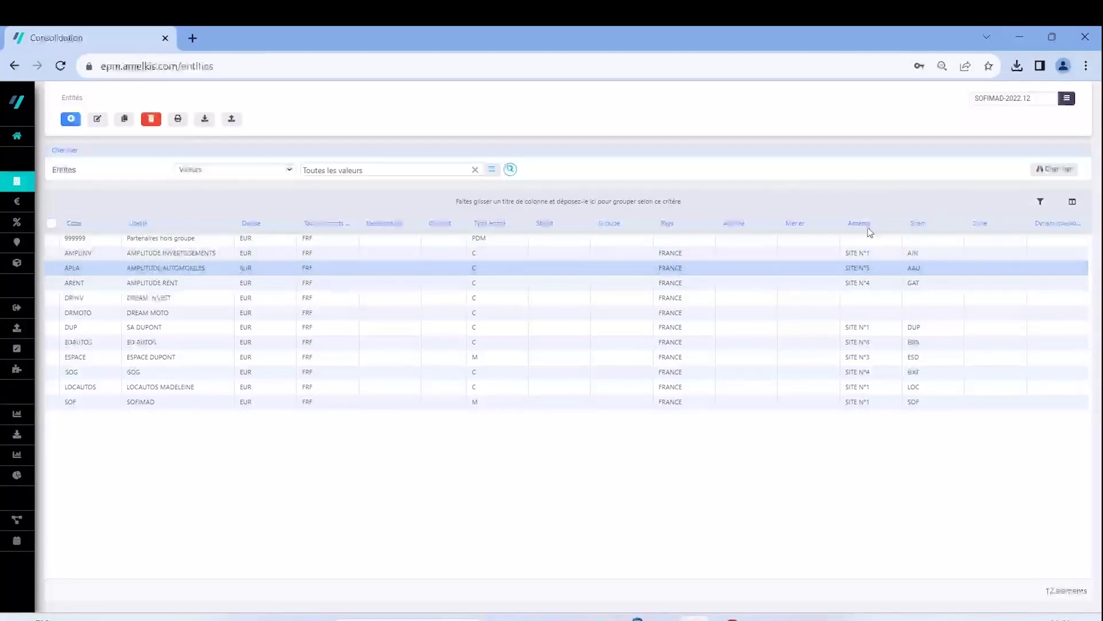
pyautogui.moveTo(856, 227); pyautogui.dragTo(759, 202)
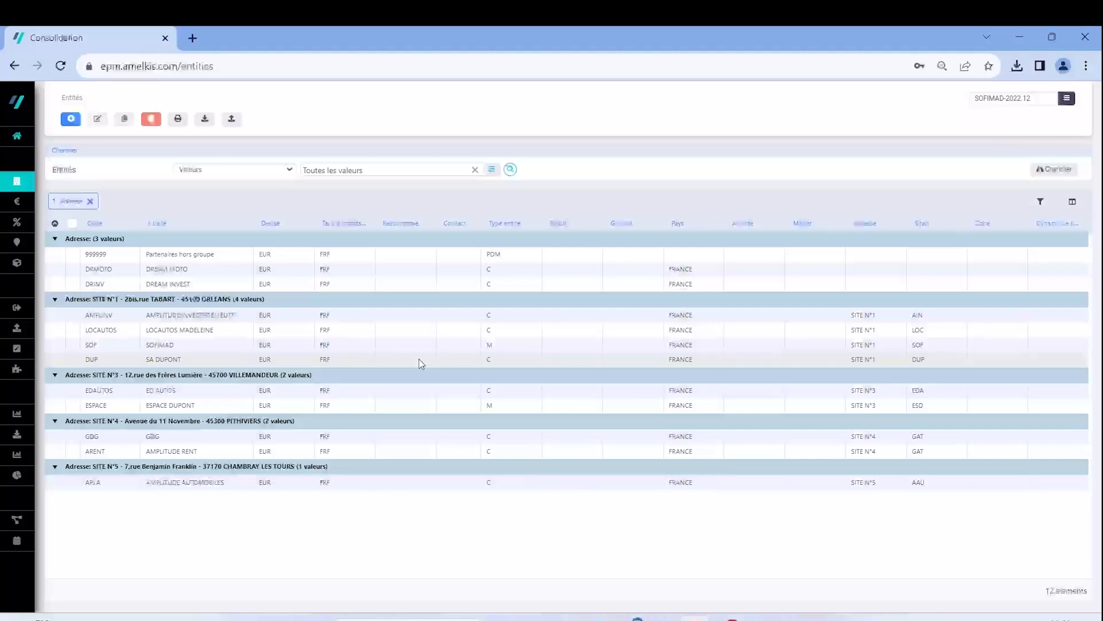
# Display the Devise conversion rates for the 2023.09-DEF period
pyautogui.click(78, 209)
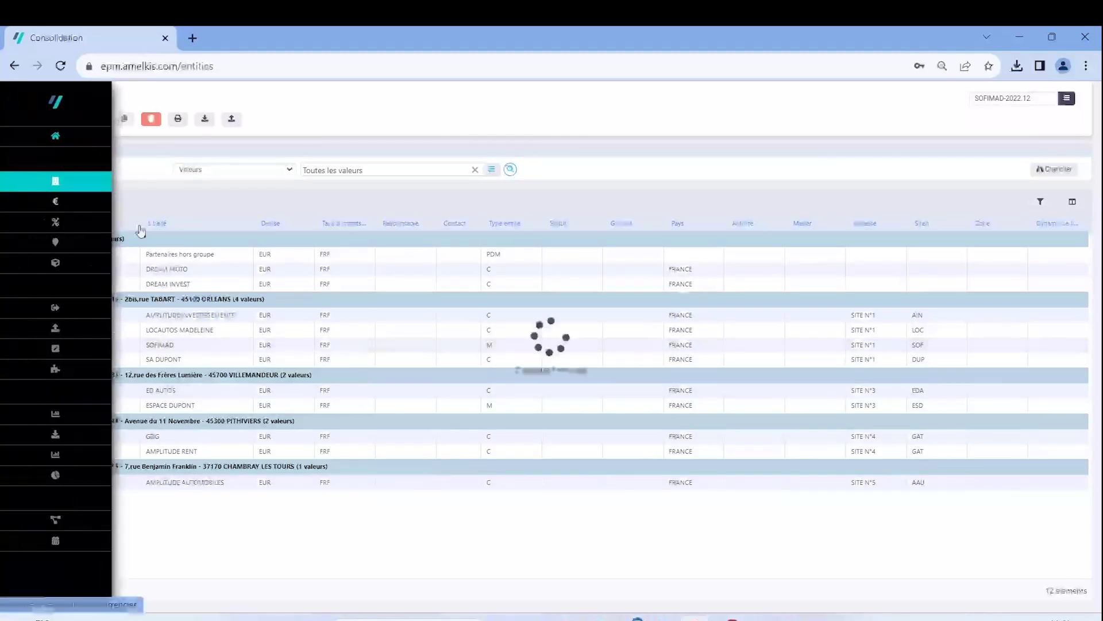
pyautogui.click(53, 164)
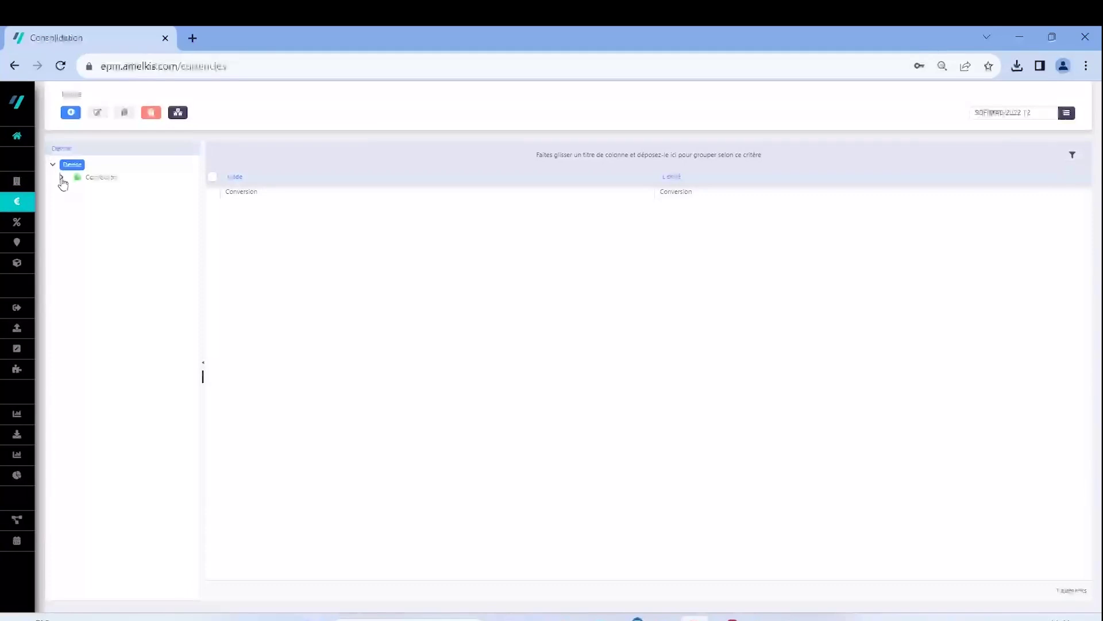
pyautogui.click(62, 177)
pyautogui.click(105, 228)
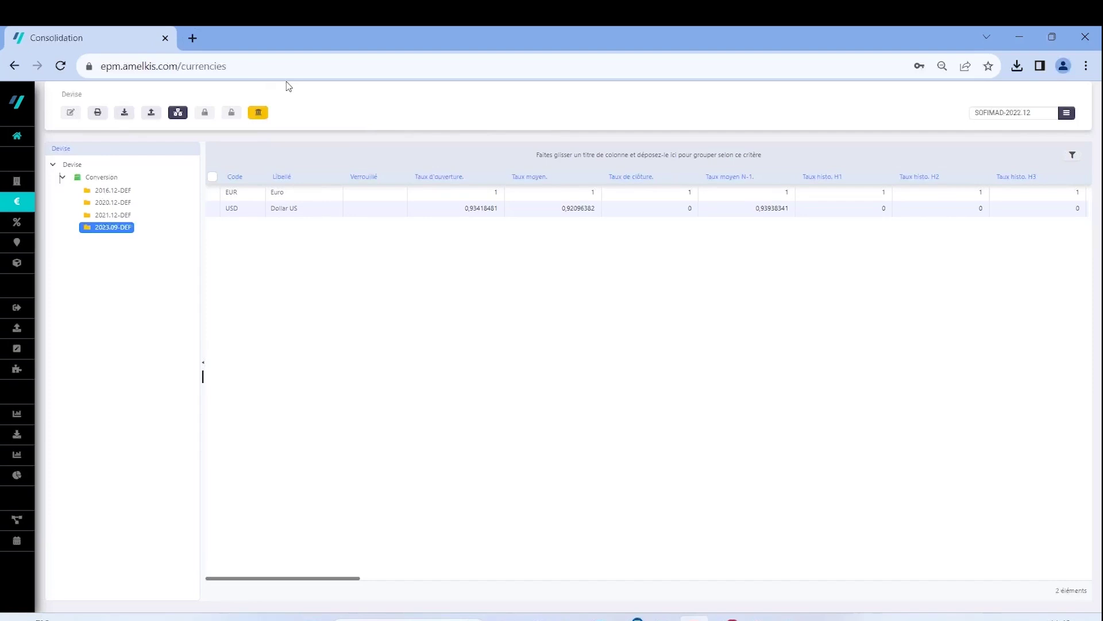
# Display the Taux d'impôts TID rates for the 2022.12-DEF period
pyautogui.moveTo(23, 224)
pyautogui.click(78, 230)
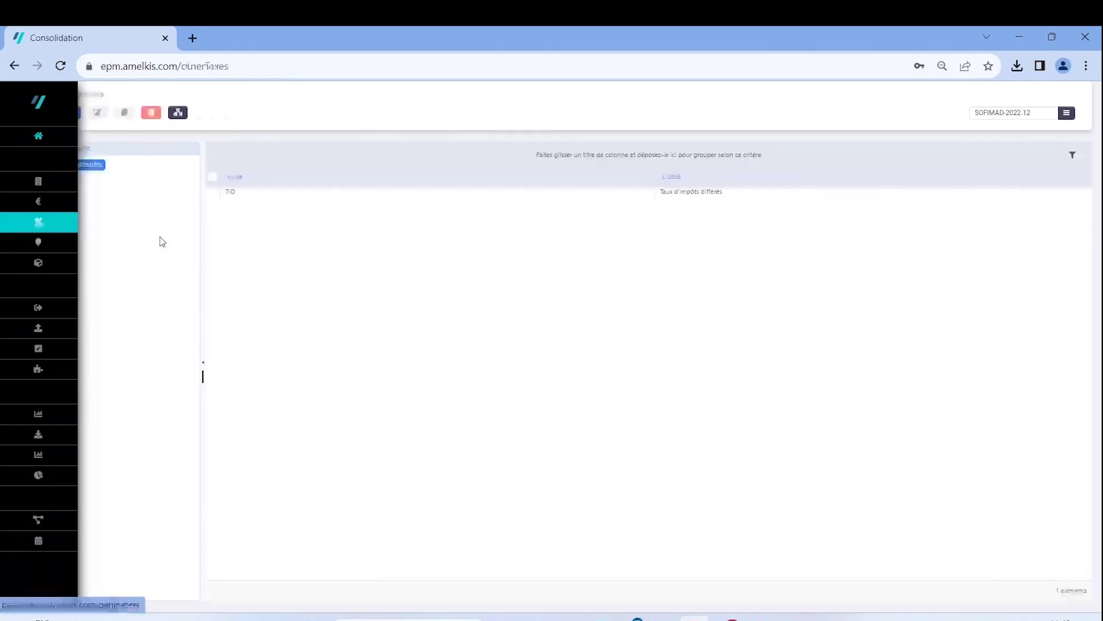
pyautogui.click(62, 177)
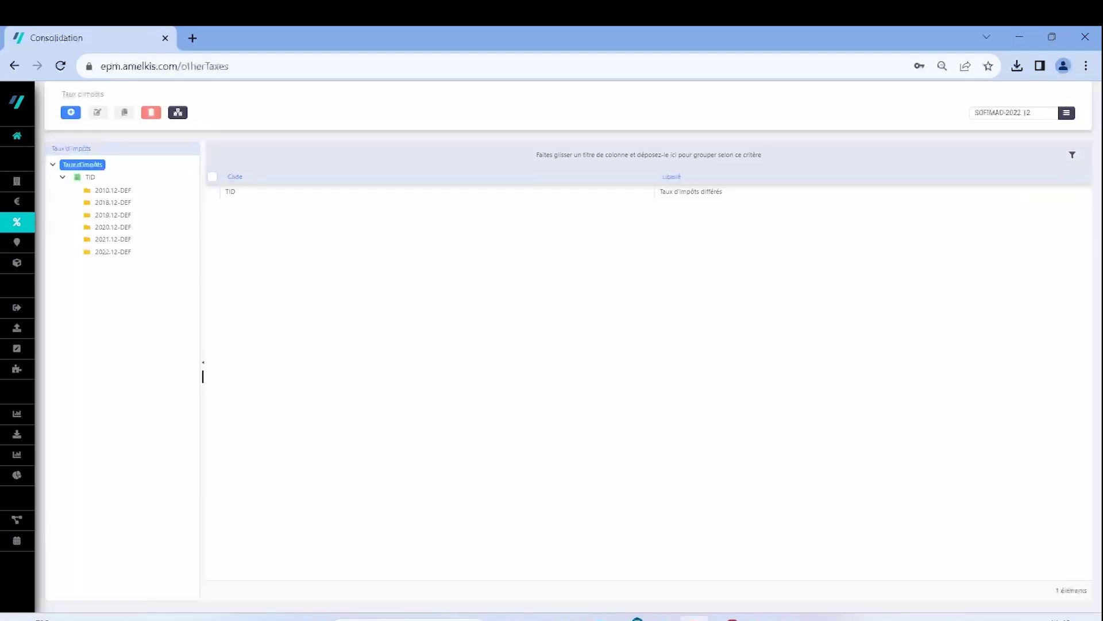
pyautogui.click(118, 253)
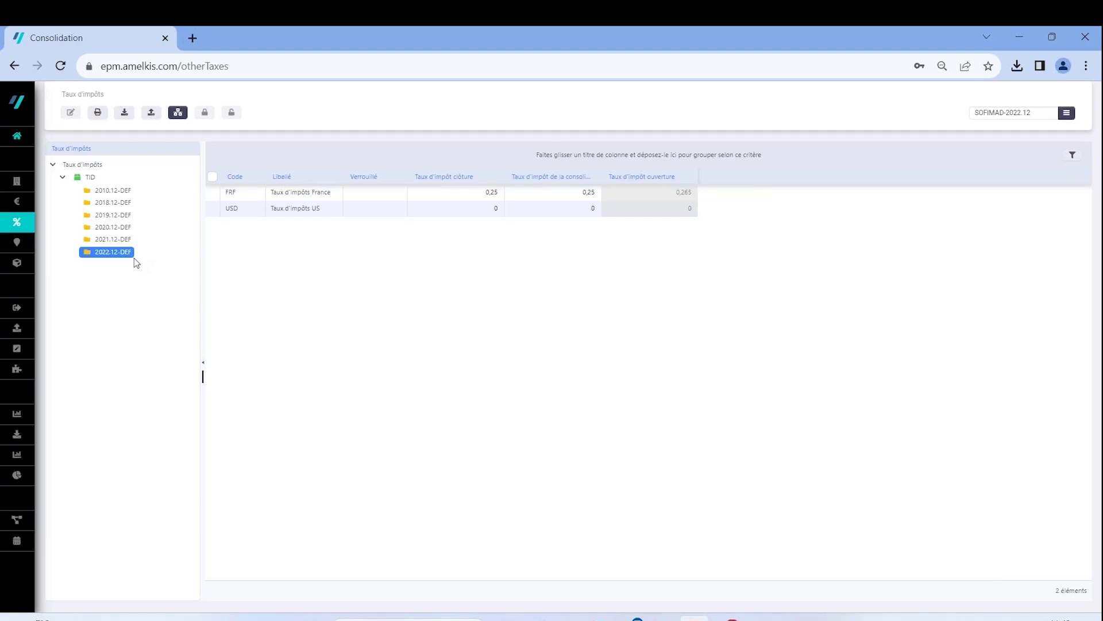
# Go to Périmètres and list the SOFIMAD perimeters of the 2020.12 period
pyautogui.moveTo(12, 283)
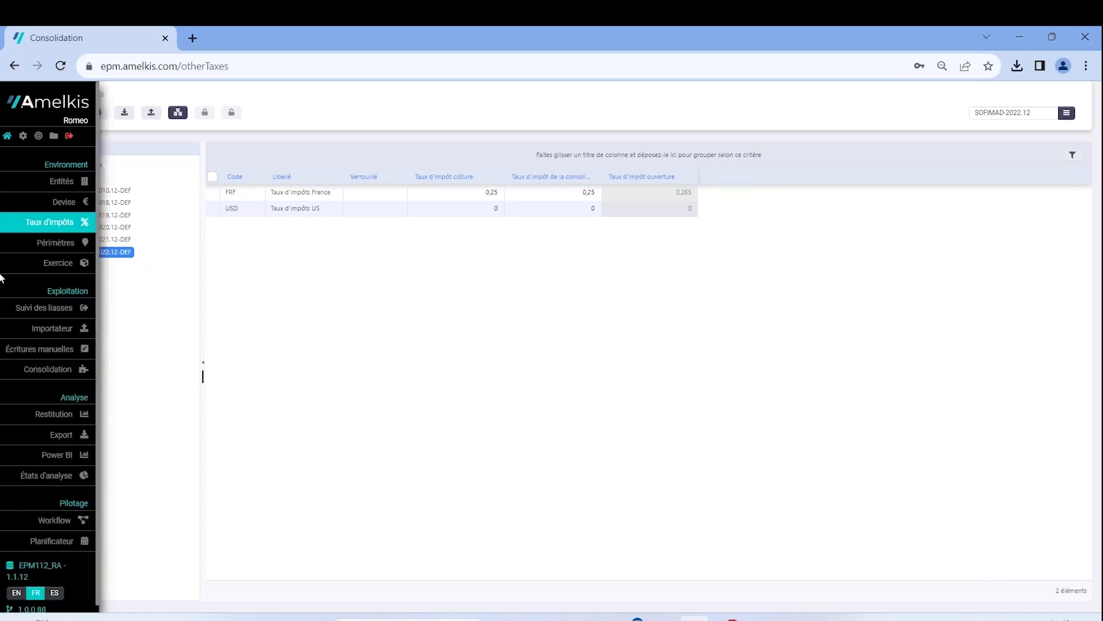
pyautogui.click(78, 244)
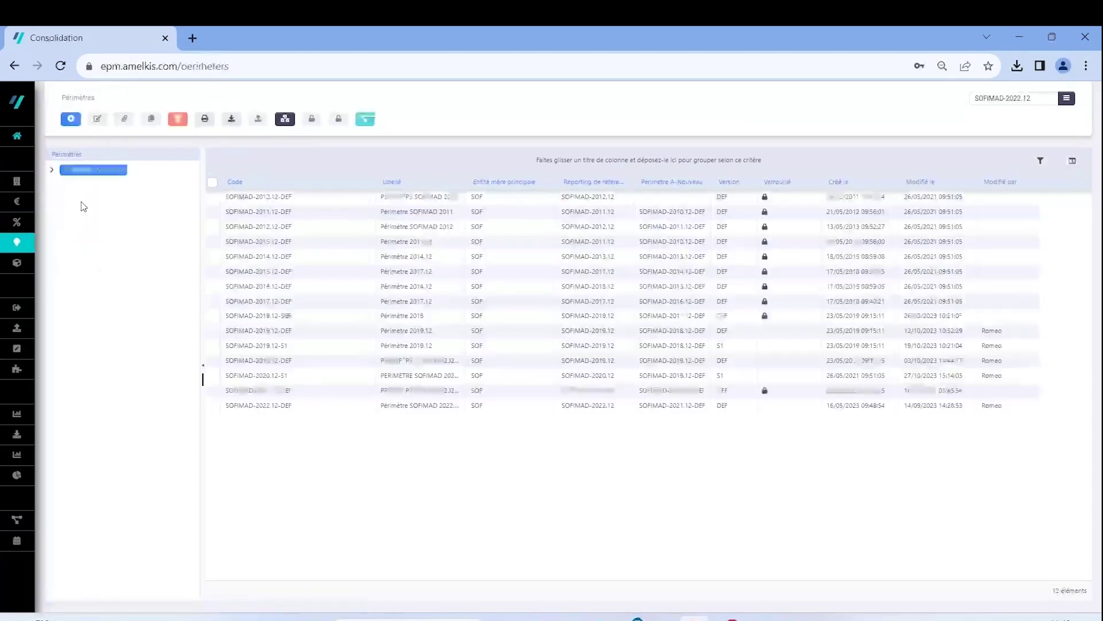
pyautogui.click(53, 169)
pyautogui.click(62, 306)
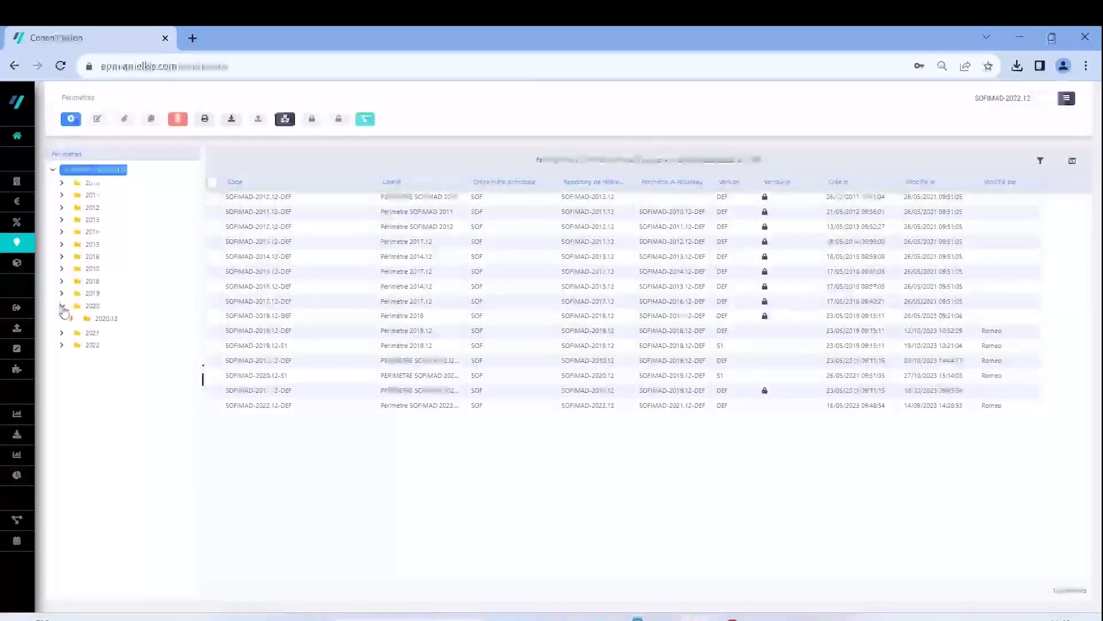
pyautogui.click(72, 318)
pyautogui.click(109, 319)
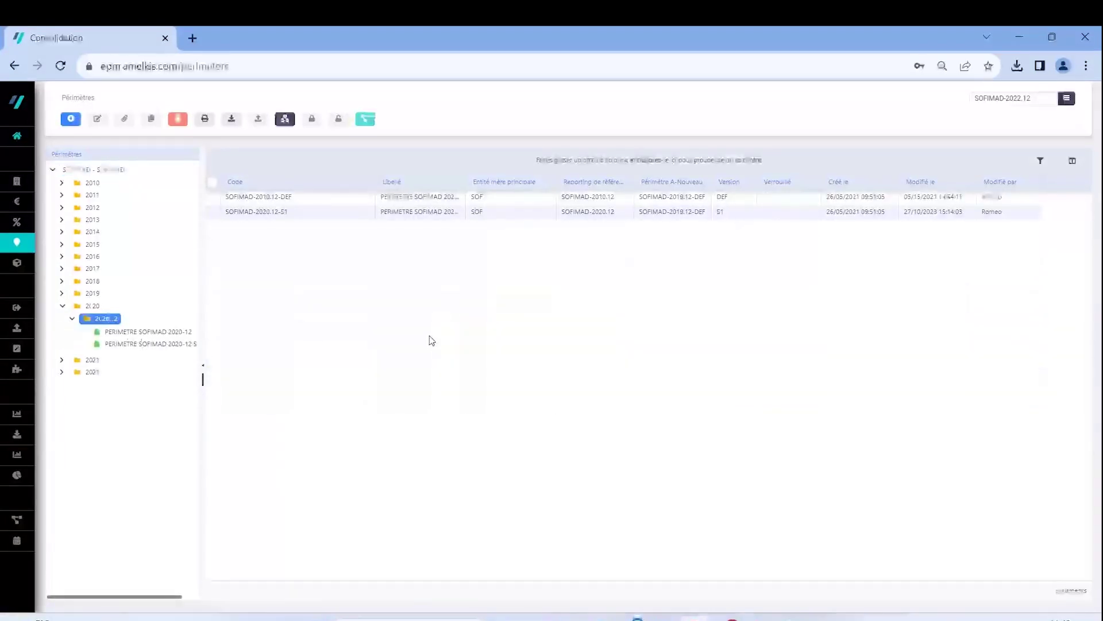
# Open perimeter SOFIMAD-2020.12-S1 and review its Critères, Sélection and Portefeuille settings
pyautogui.doubleClick(387, 213)
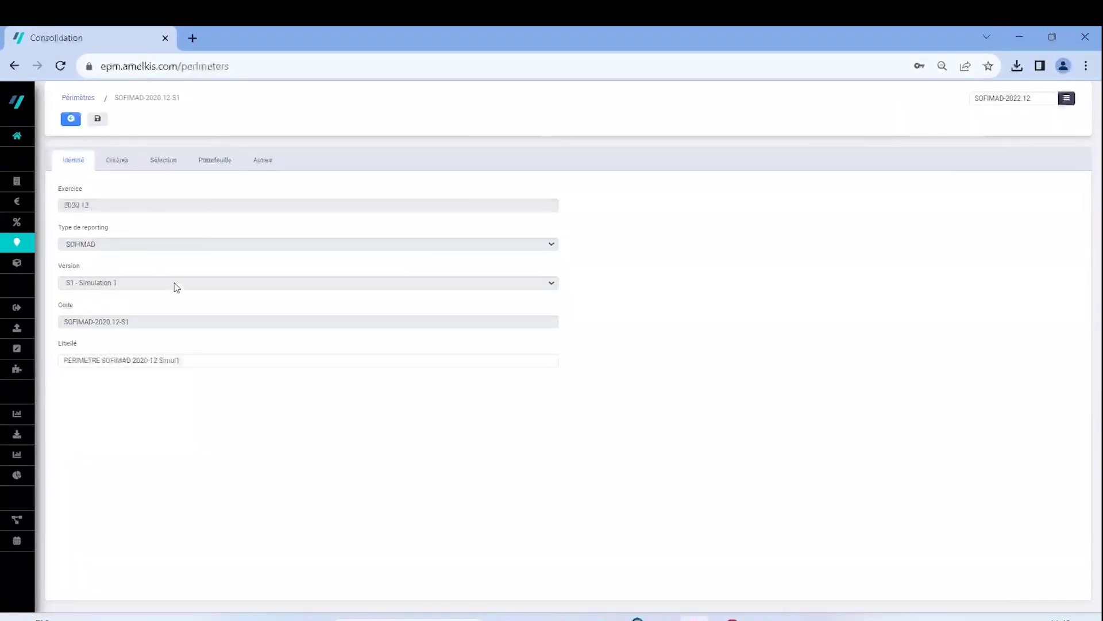
pyautogui.click(117, 162)
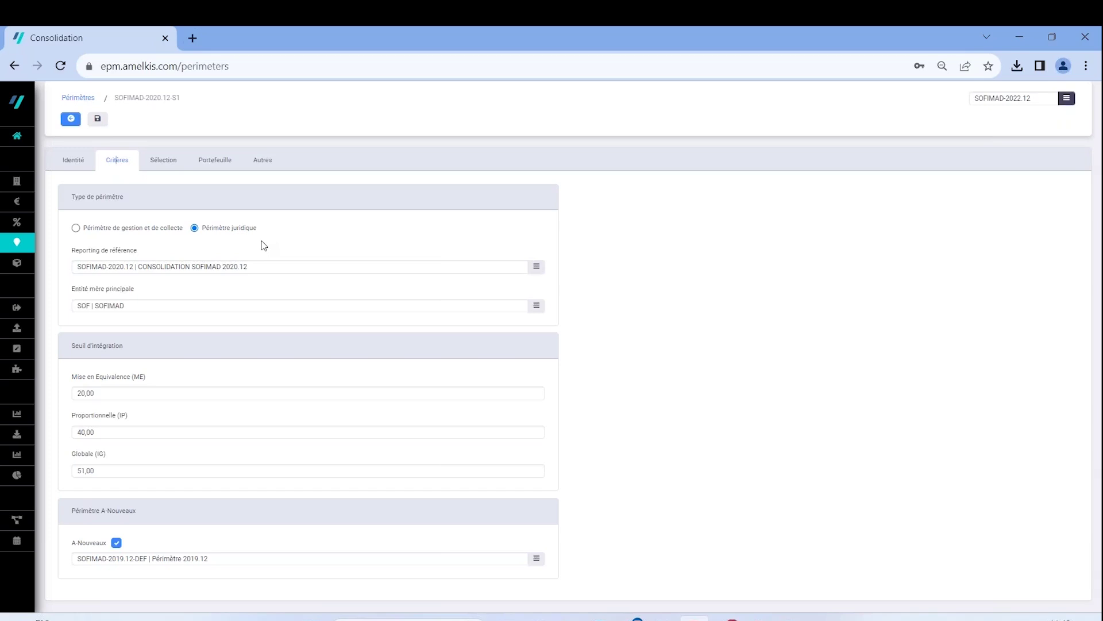
pyautogui.click(164, 162)
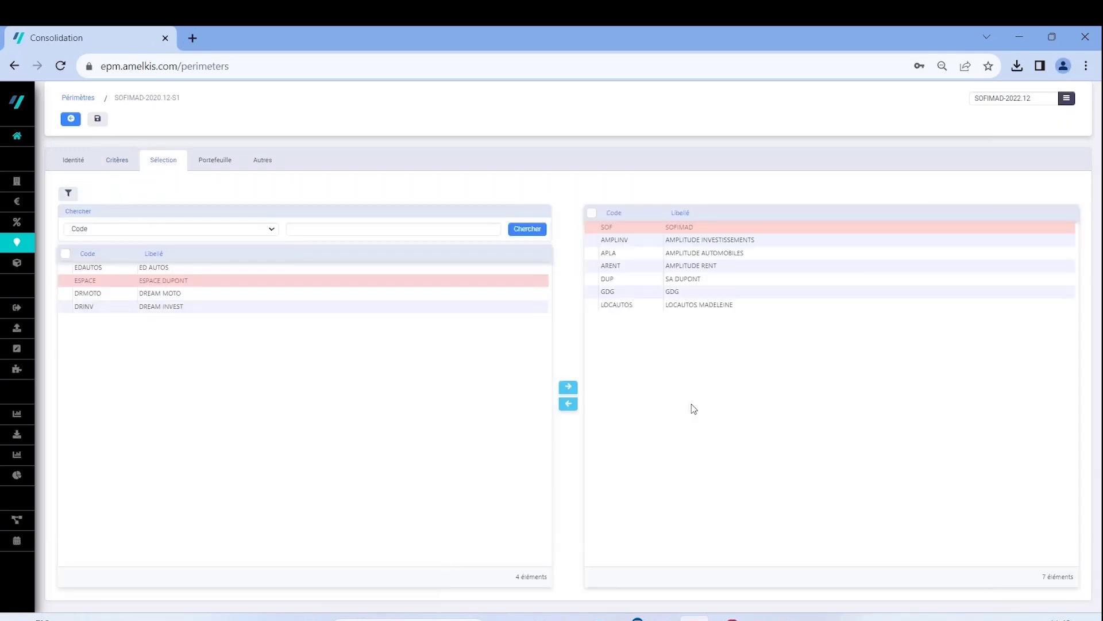
pyautogui.click(221, 161)
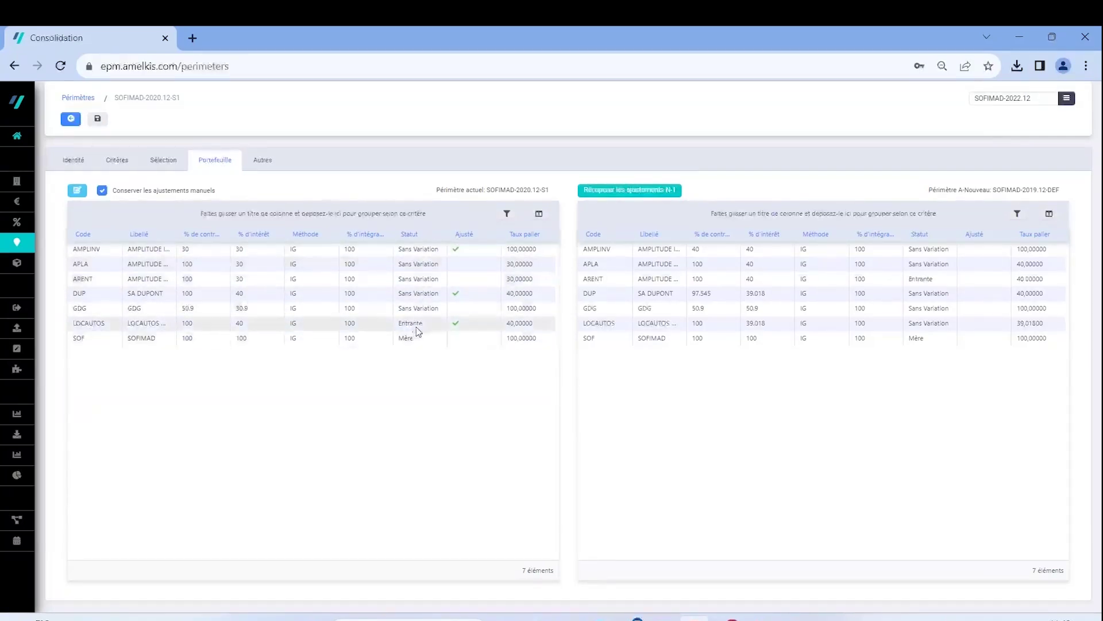
# Examine the status and consolidation method options in AMPLINV's portfolio details, and return to the perimeter list without changes
pyautogui.doubleClick(417, 255)
pyautogui.click(689, 250)
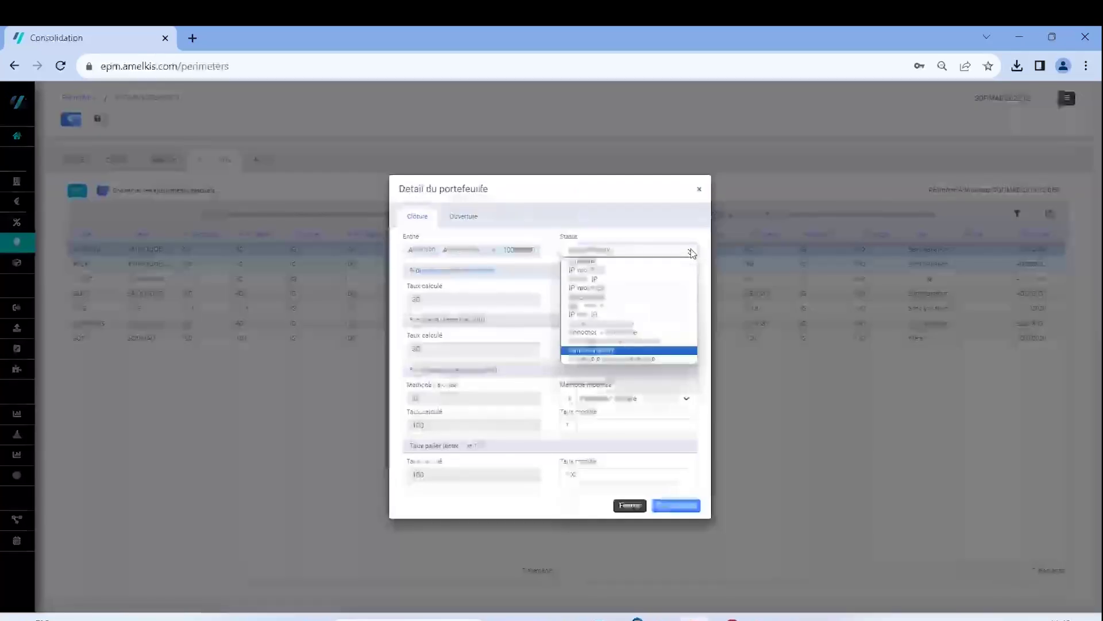
pyautogui.click(691, 254)
pyautogui.click(686, 397)
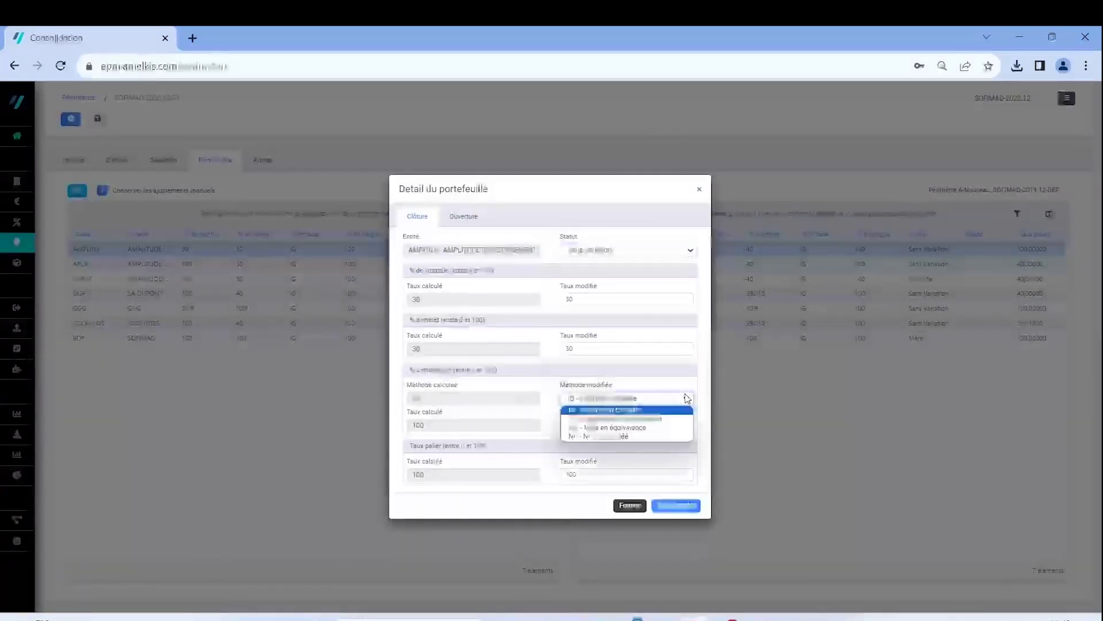
pyautogui.click(687, 398)
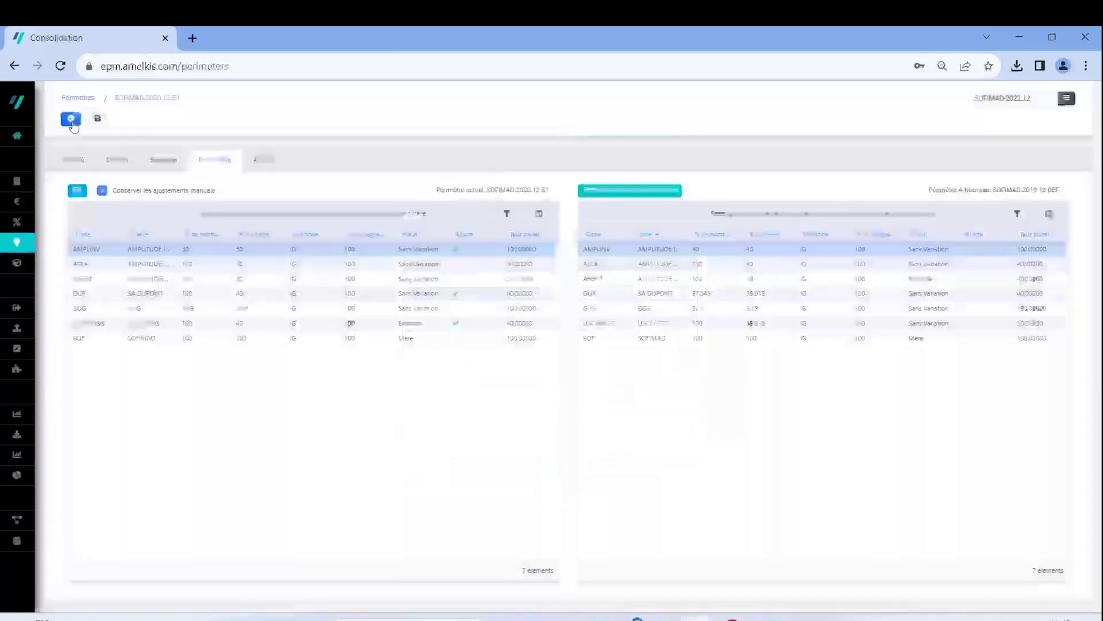
pyautogui.click(70, 118)
# Display the organisation chart of perimeter SOFIMAD-2020.12-S1 and try moving the APLA entity within it
pyautogui.click(379, 213)
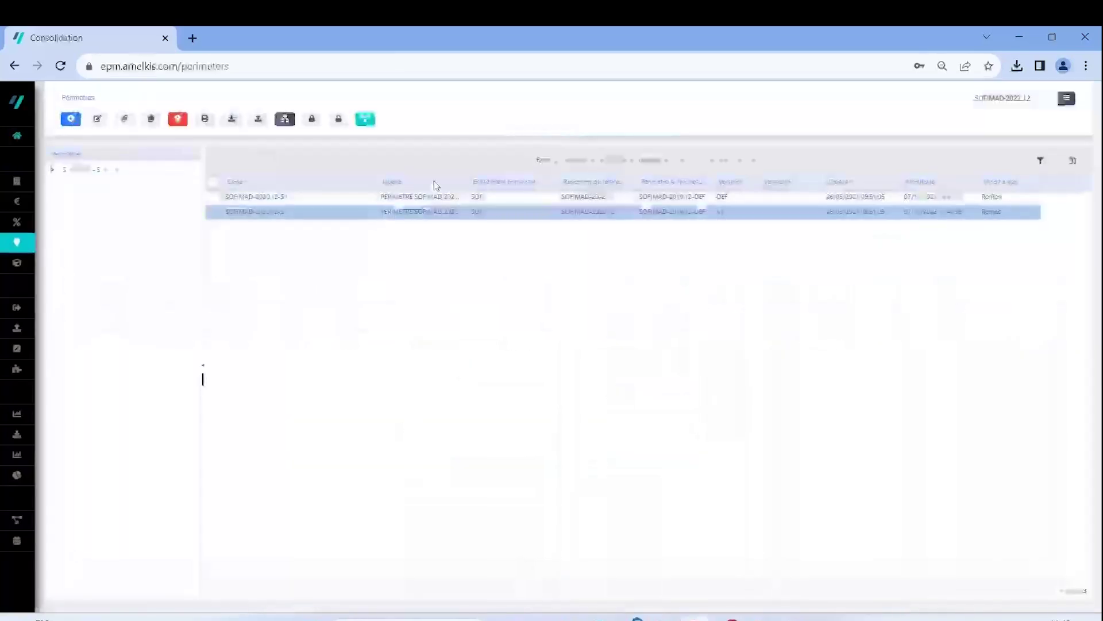
pyautogui.click(368, 121)
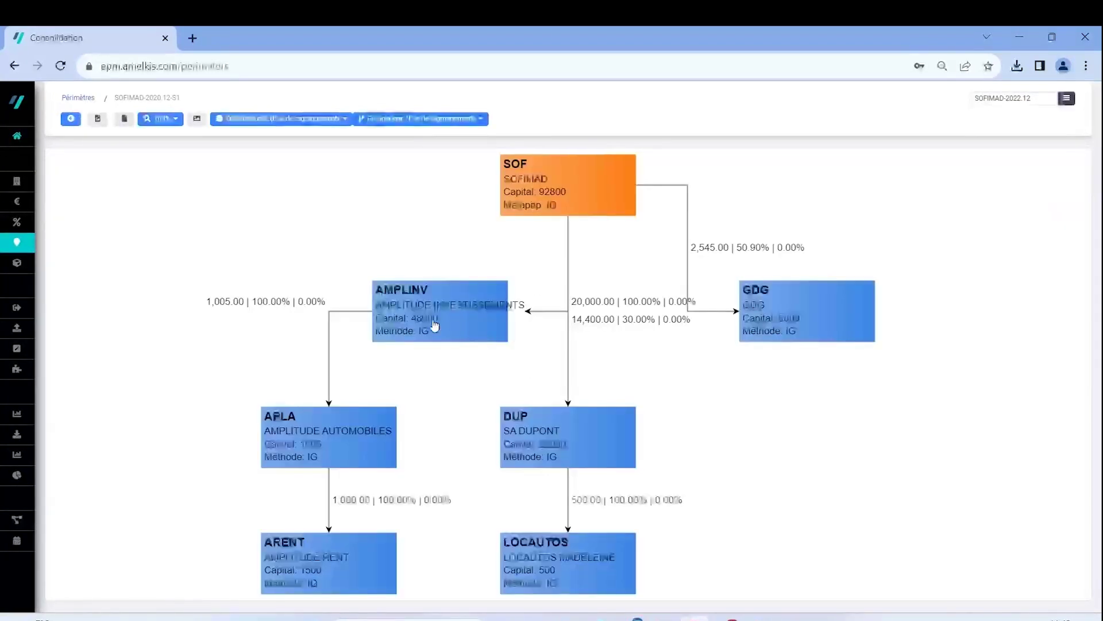
pyautogui.moveTo(304, 459); pyautogui.dragTo(214, 466)
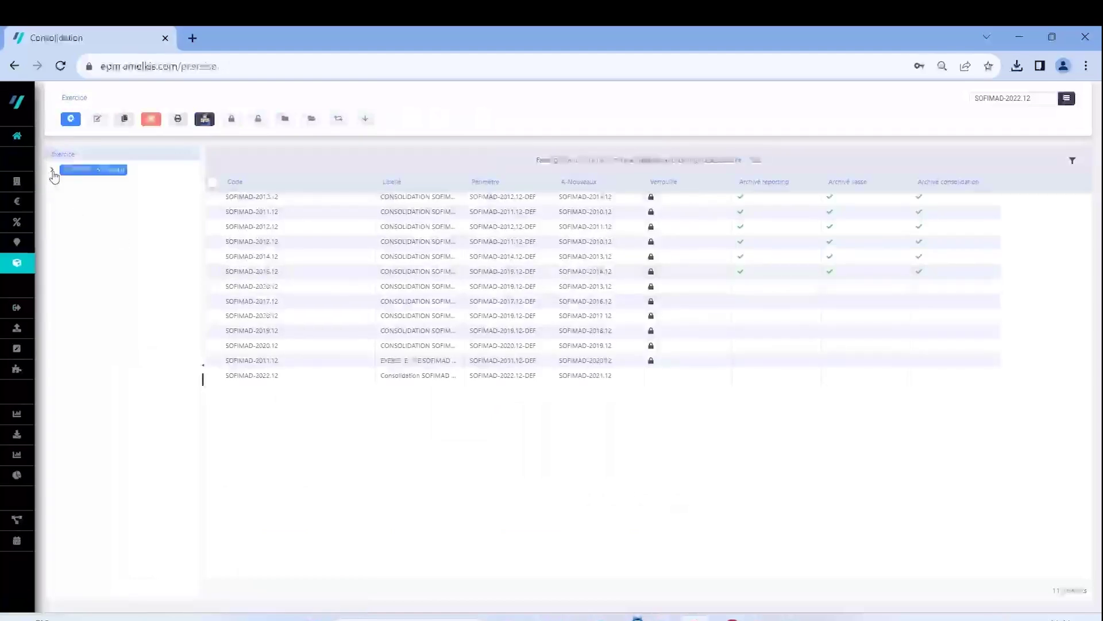
# Expand the SOFIMAD exercises for 2021 and 2022, and open the SOFIMAD-2022.12 exercise
pyautogui.click(53, 172)
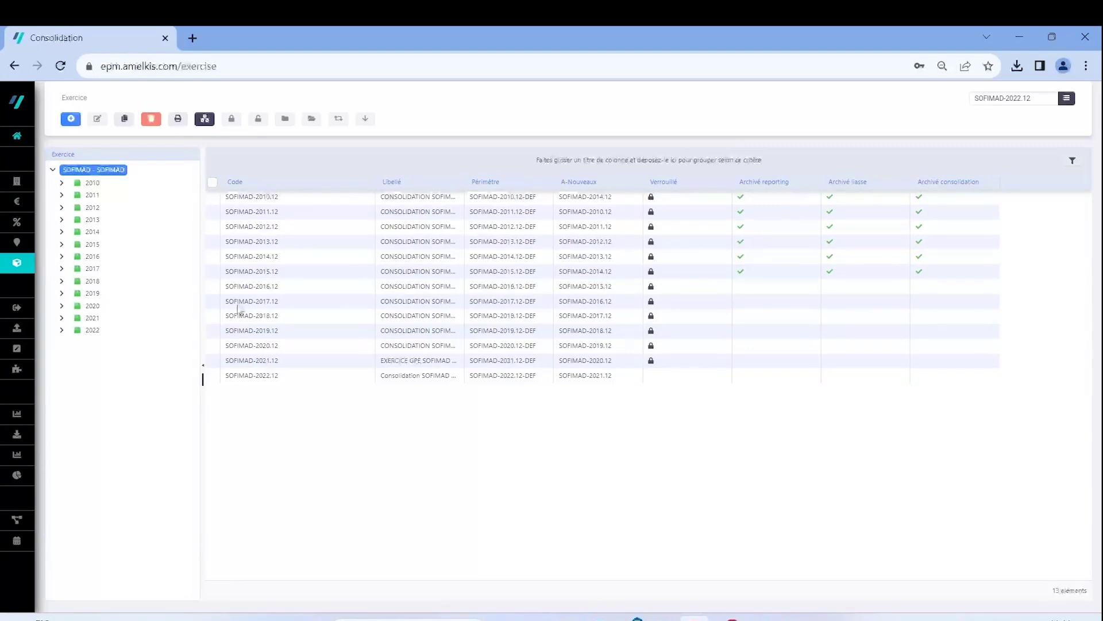
pyautogui.click(61, 318)
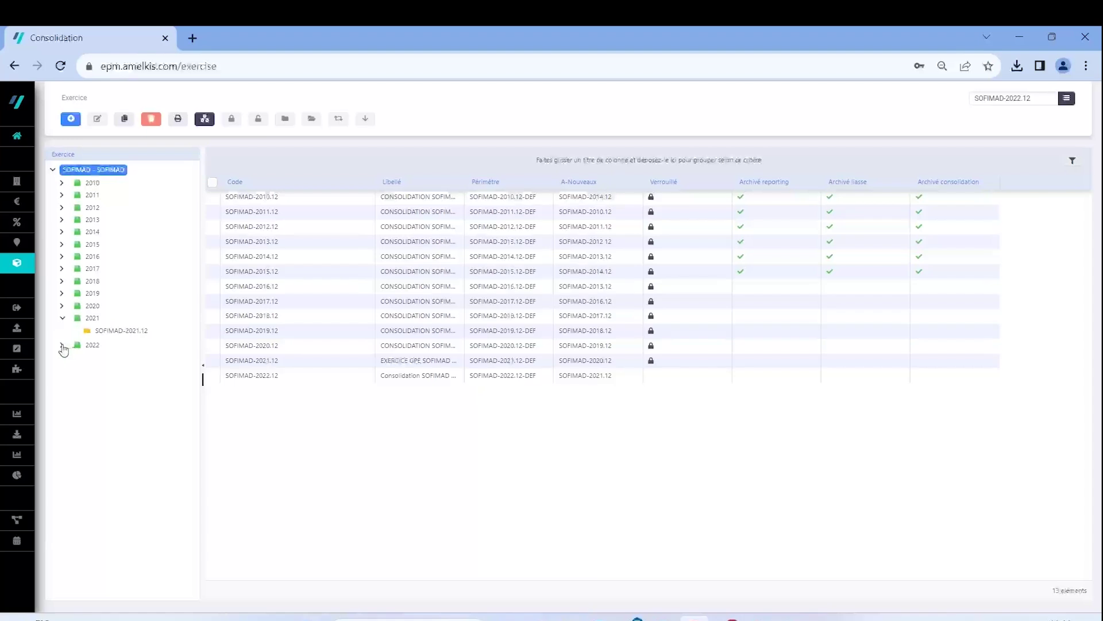
pyautogui.click(62, 345)
pyautogui.doubleClick(286, 379)
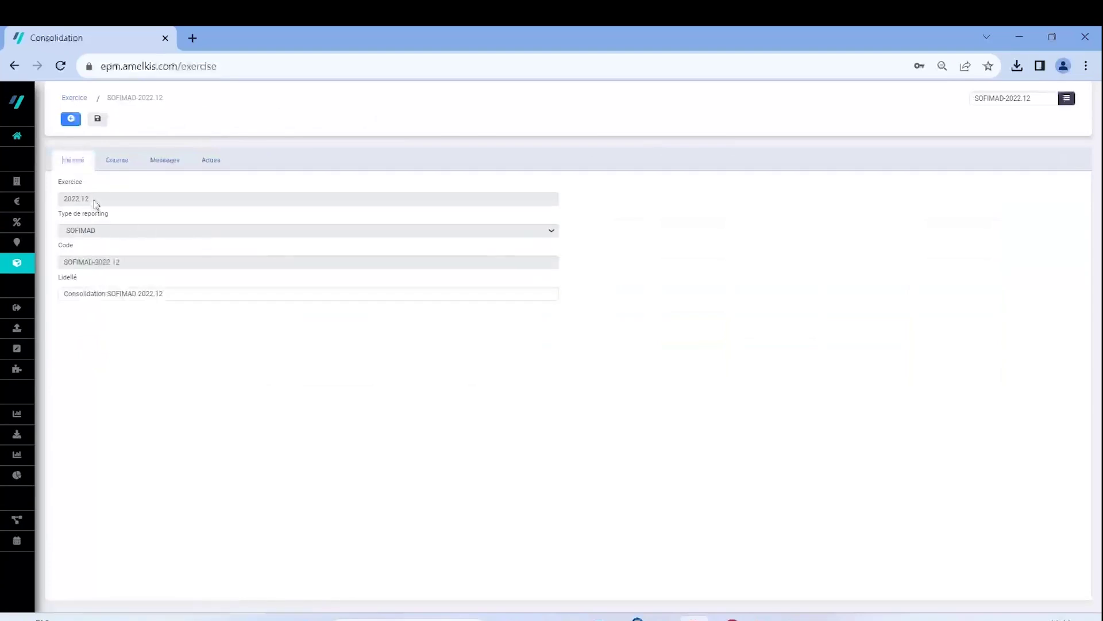
# Review the Critères of exercise SOFIMAD-2022.12 and view the collection package workbook choices without selecting one
pyautogui.click(117, 162)
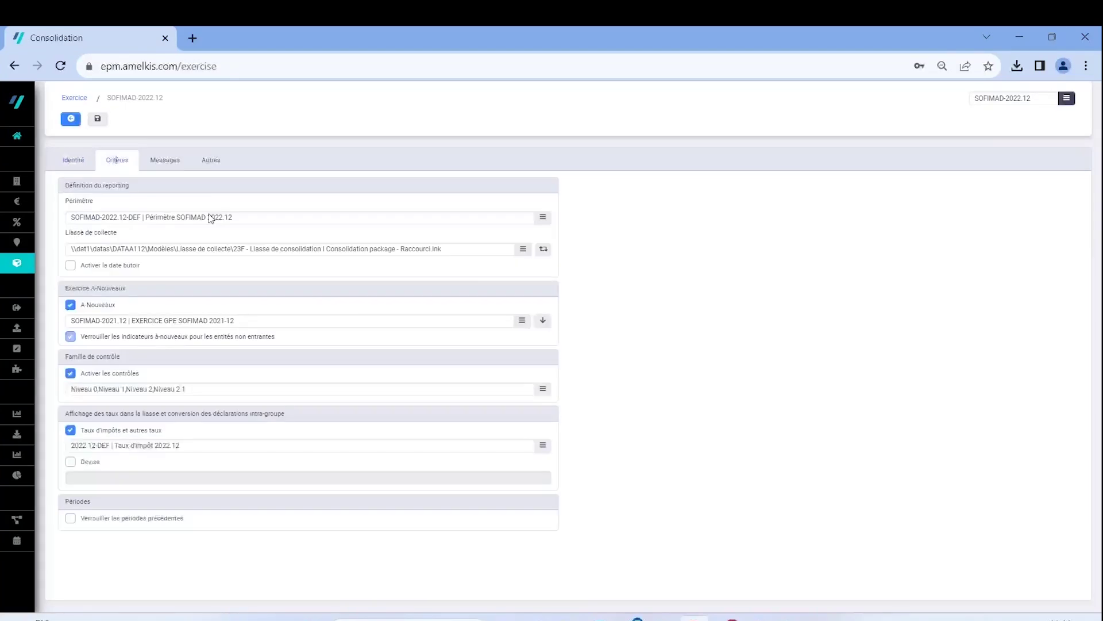
pyautogui.click(523, 249)
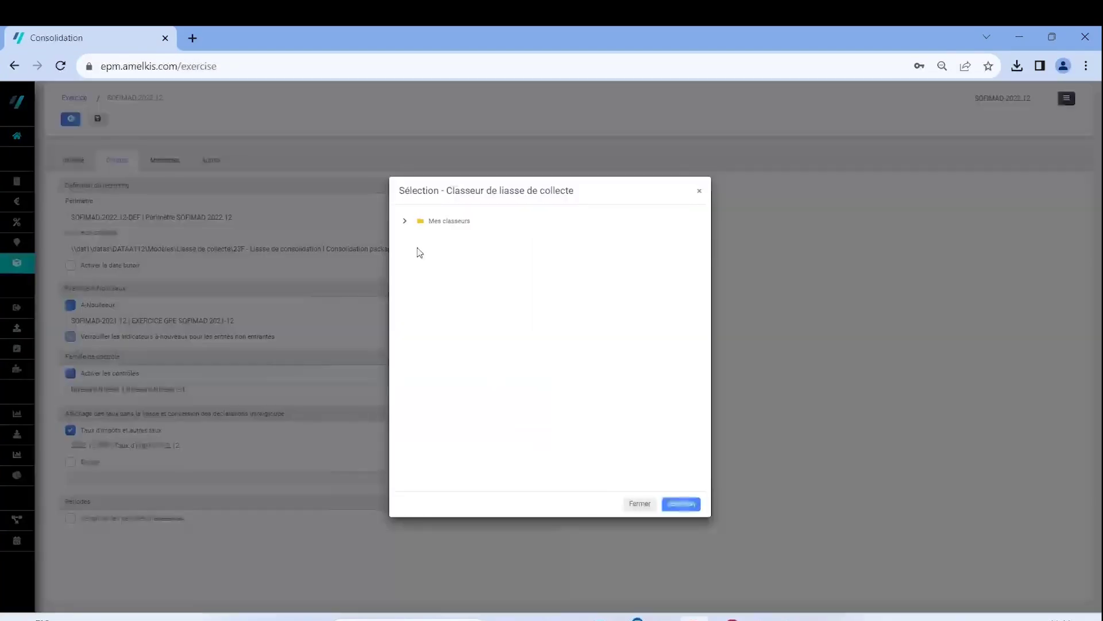
pyautogui.click(699, 190)
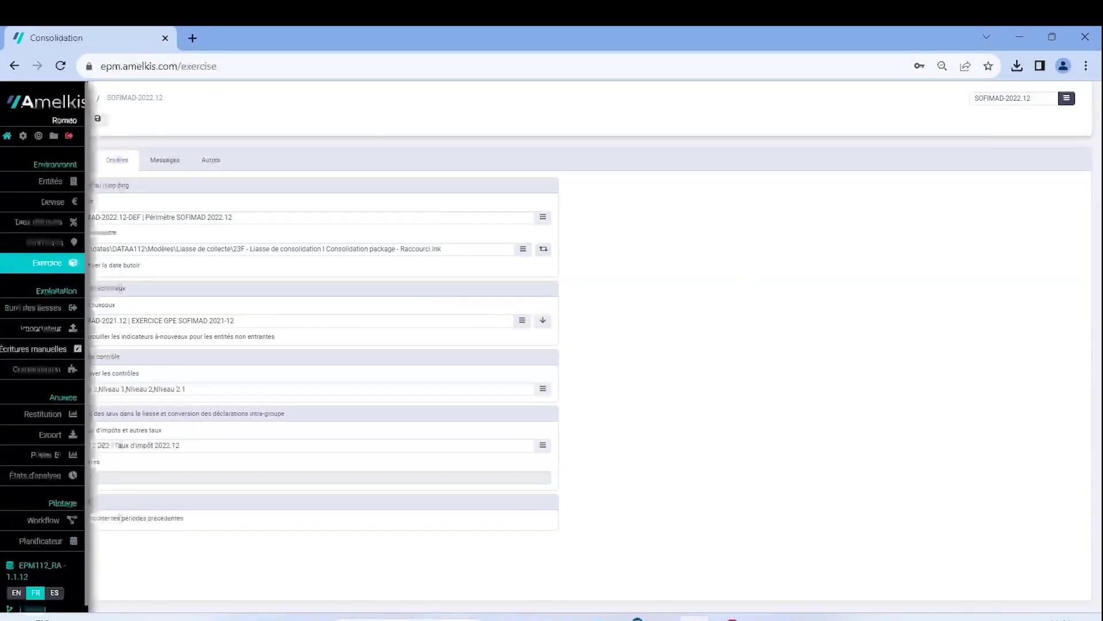
# Open entity APLA's consolidation package from Suivi des liasses and browse the documents on its home page
pyautogui.click(64, 308)
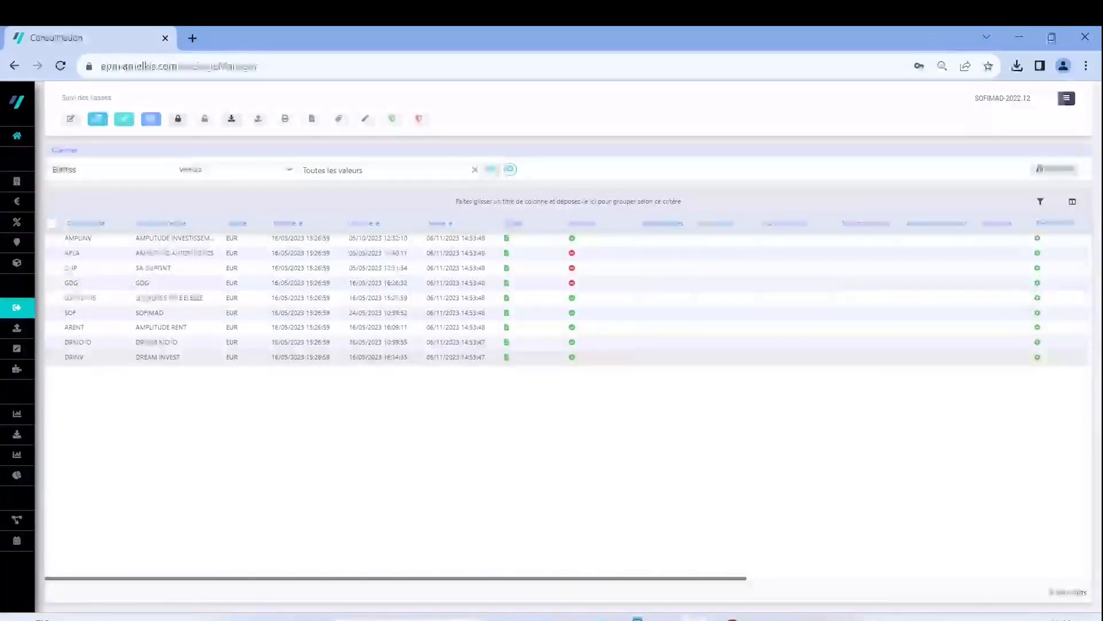
pyautogui.doubleClick(427, 257)
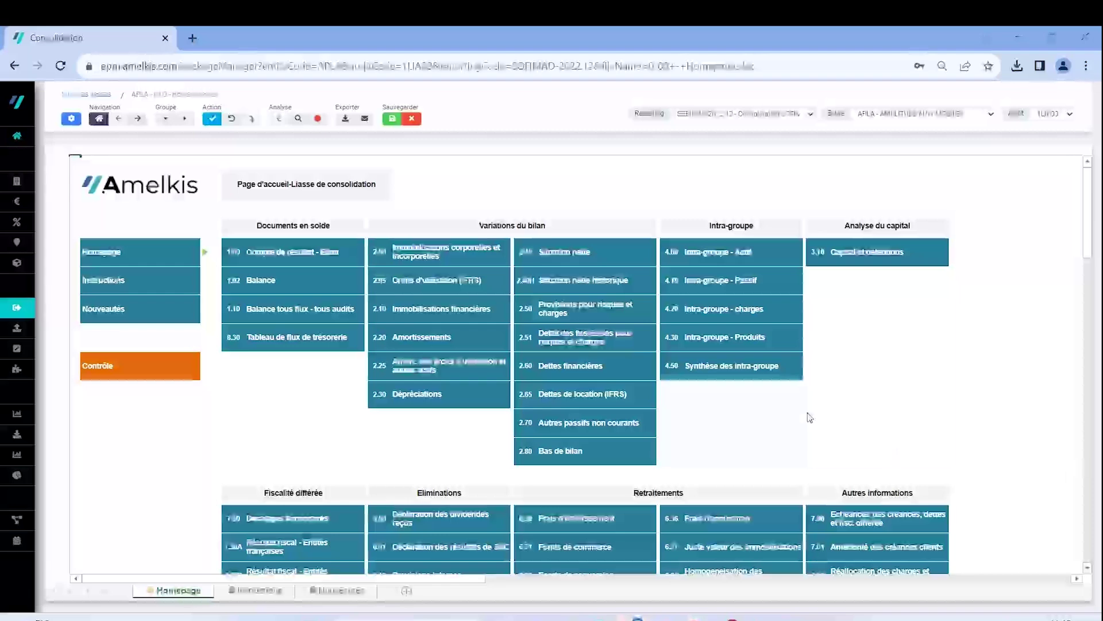
pyautogui.hotkey('ctrl', '-')
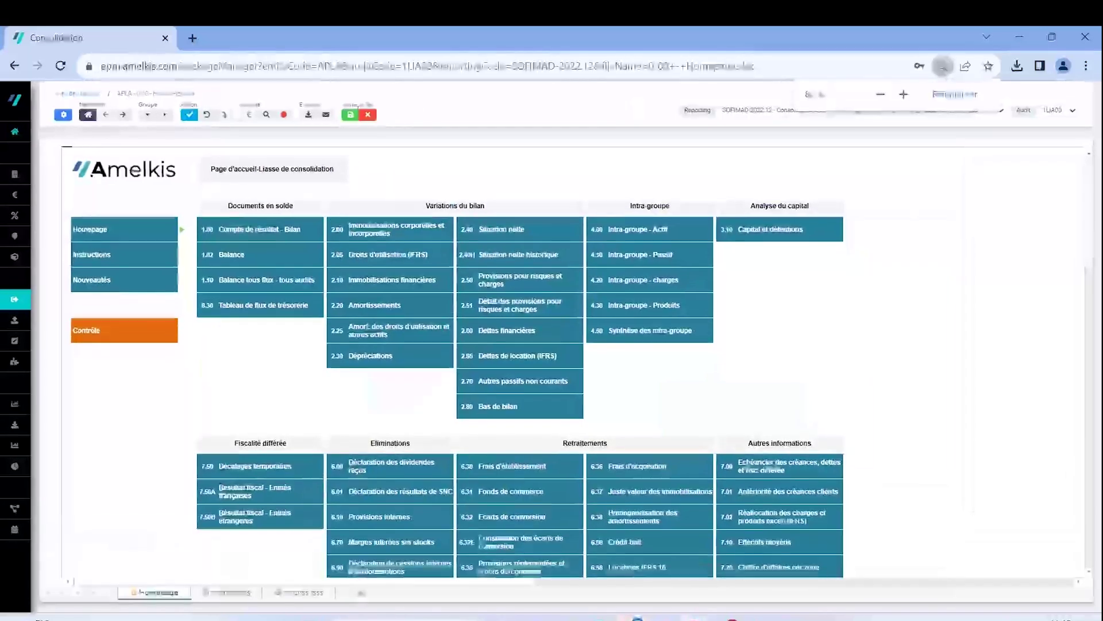
pyautogui.scroll(-1, 808, 408)
pyautogui.scroll(1, 808, 408)
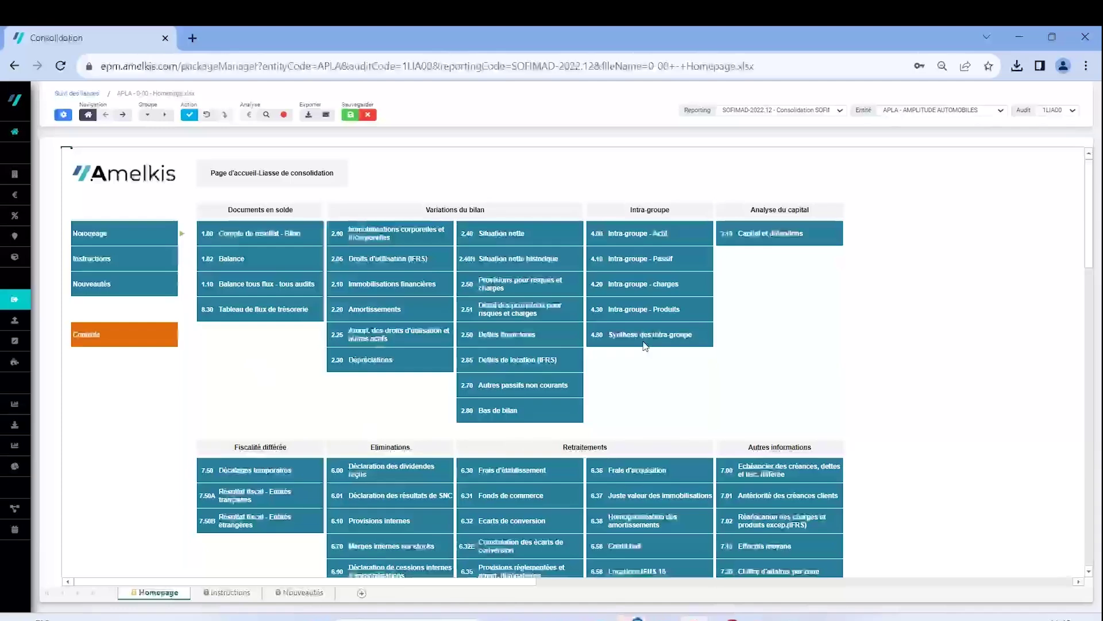
pyautogui.scroll(-2, 693, 250)
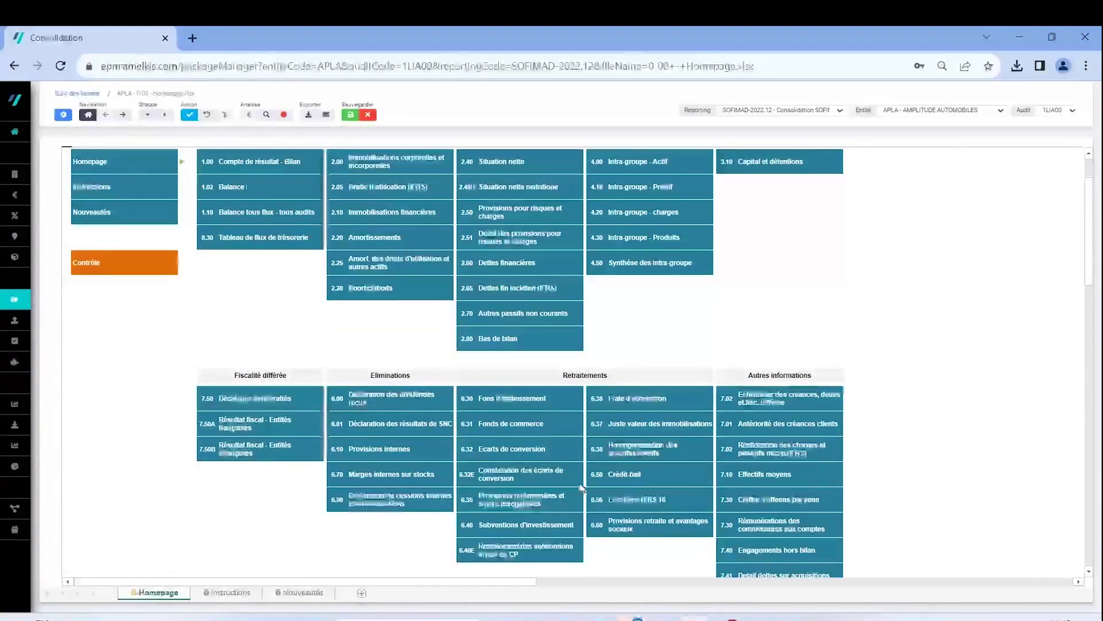
pyautogui.scroll(2, 585, 488)
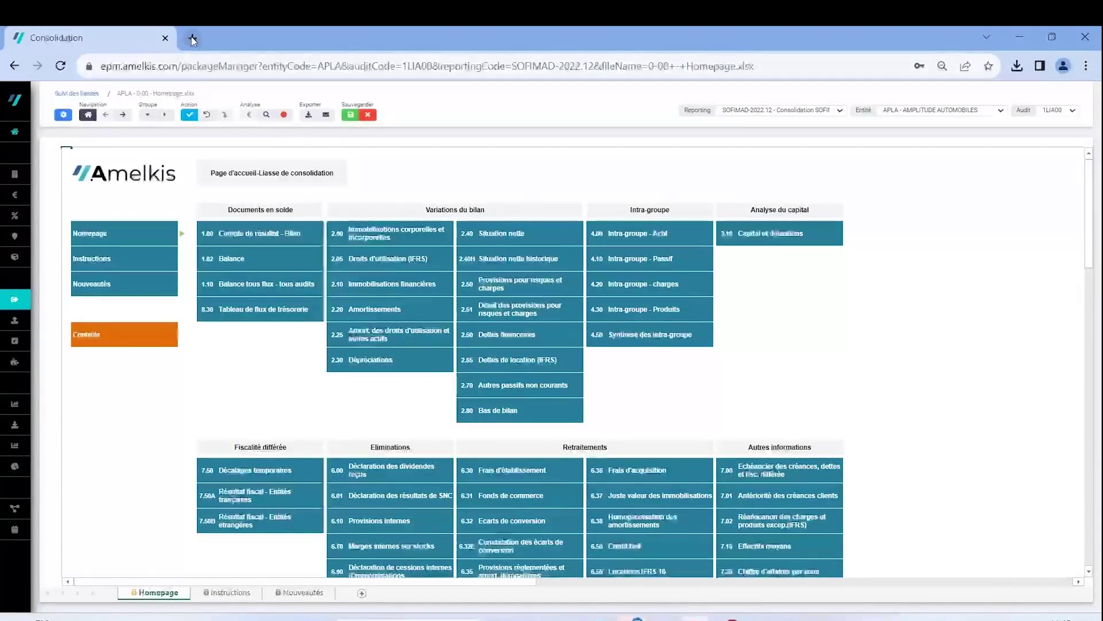
# Check the package's entity and reporting selectors without changing them, and open the 1.00 Compte de résultat - Bilan document
pyautogui.rightClick(126, 38)
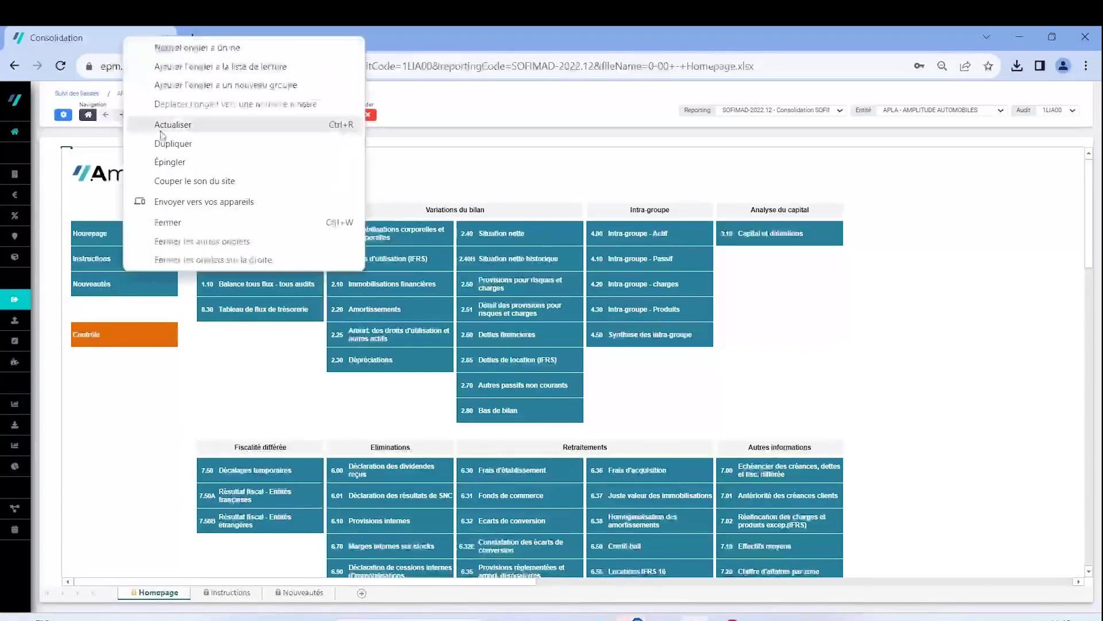
pyautogui.click(919, 194)
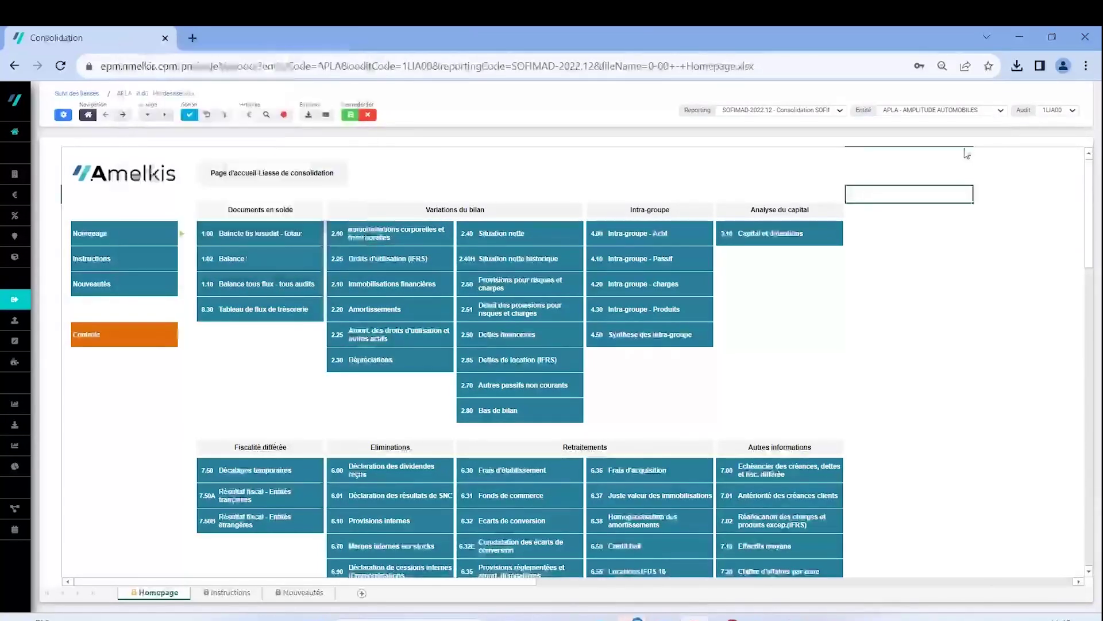
pyautogui.click(1001, 111)
pyautogui.click(1002, 111)
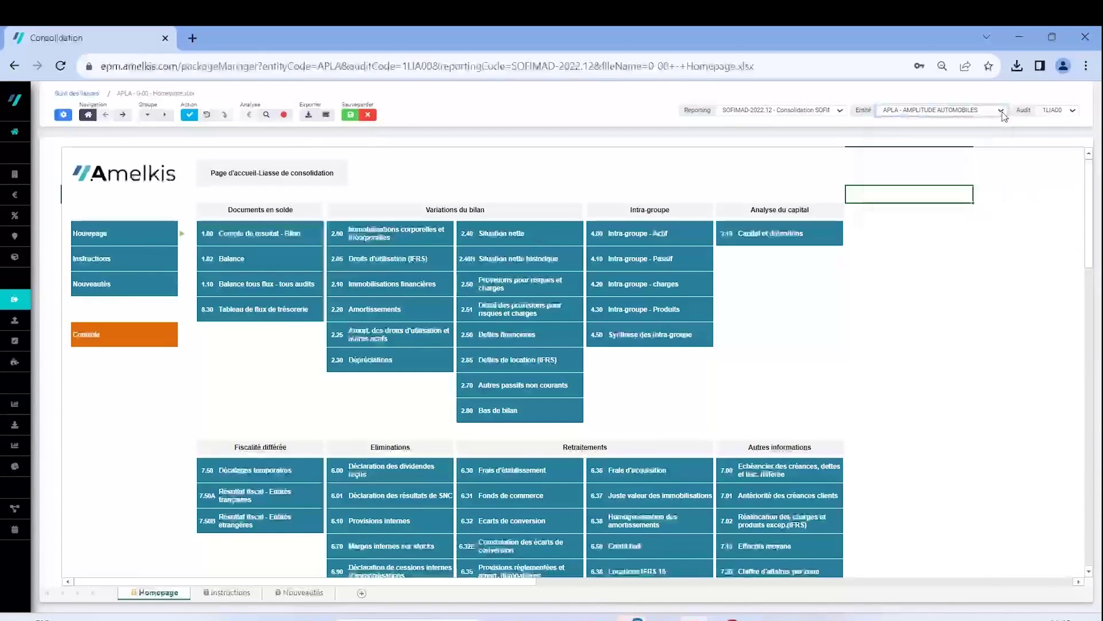
pyautogui.click(840, 110)
pyautogui.click(841, 110)
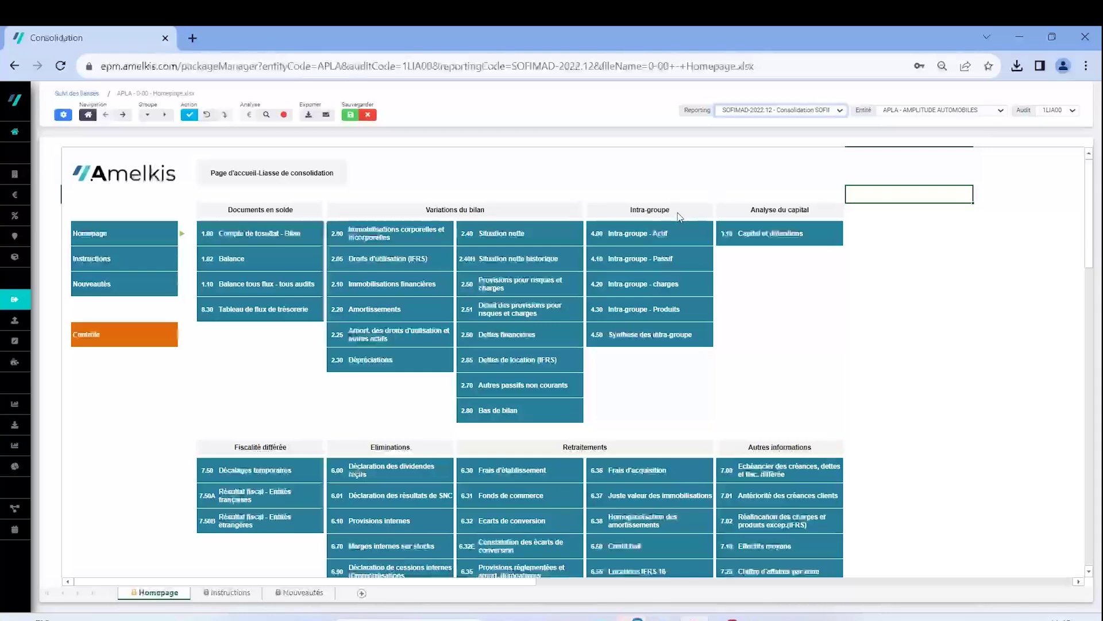
pyautogui.click(277, 239)
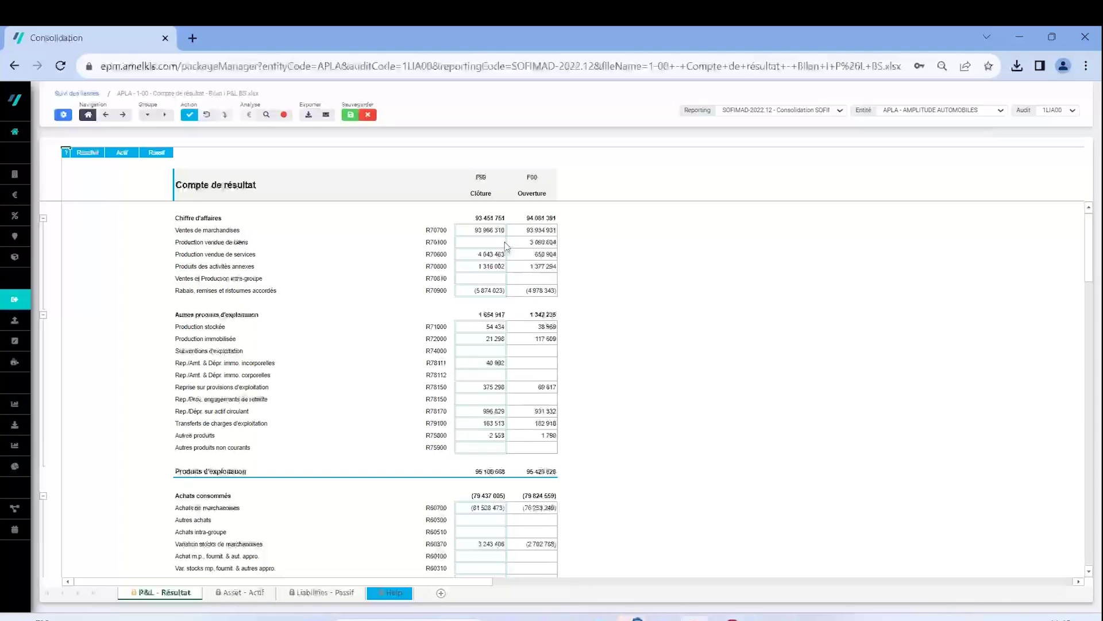
# Enter +1000+100 as a test closing amount for Production vendue de biens, and clear the cell
pyautogui.click(497, 232)
pyautogui.click(470, 243)
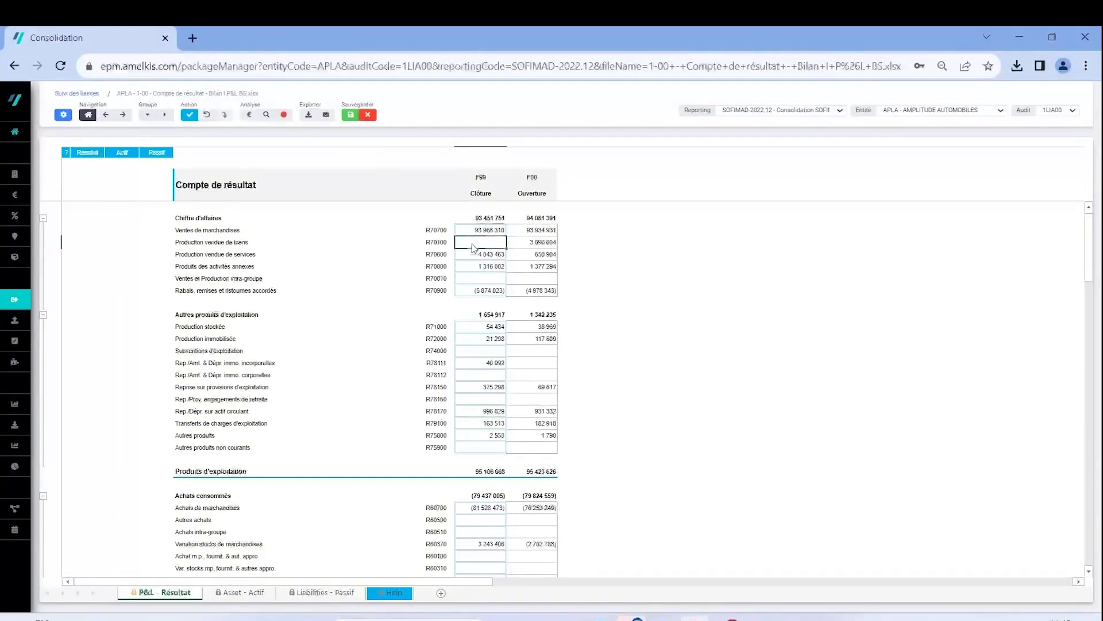
pyautogui.press('capslock')
pyautogui.write('1000')
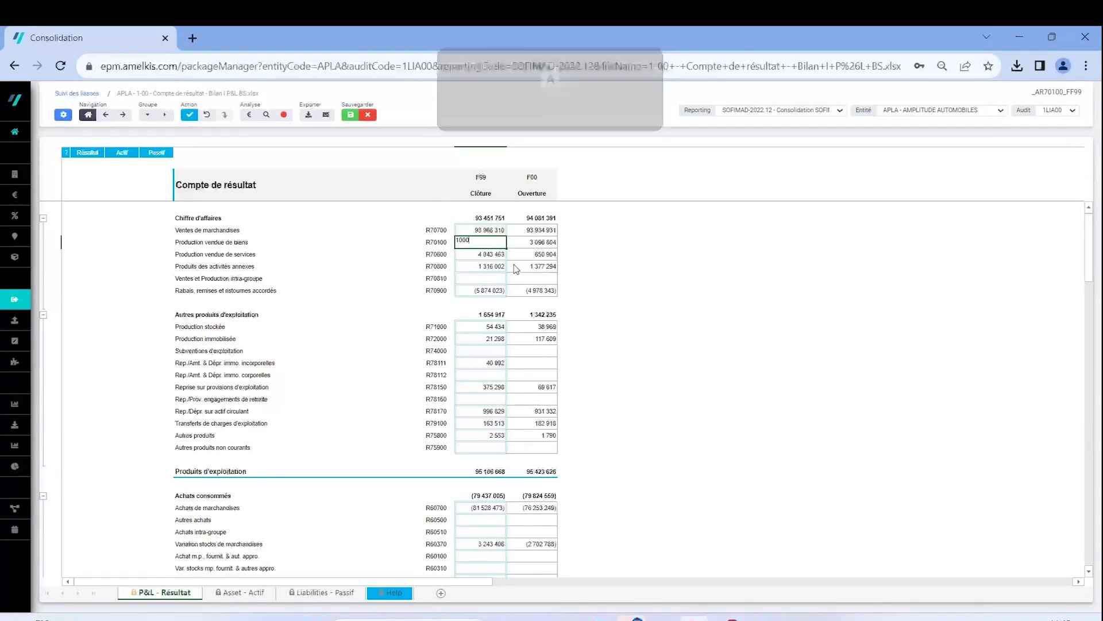
pyautogui.press('Return')
pyautogui.press('Up')
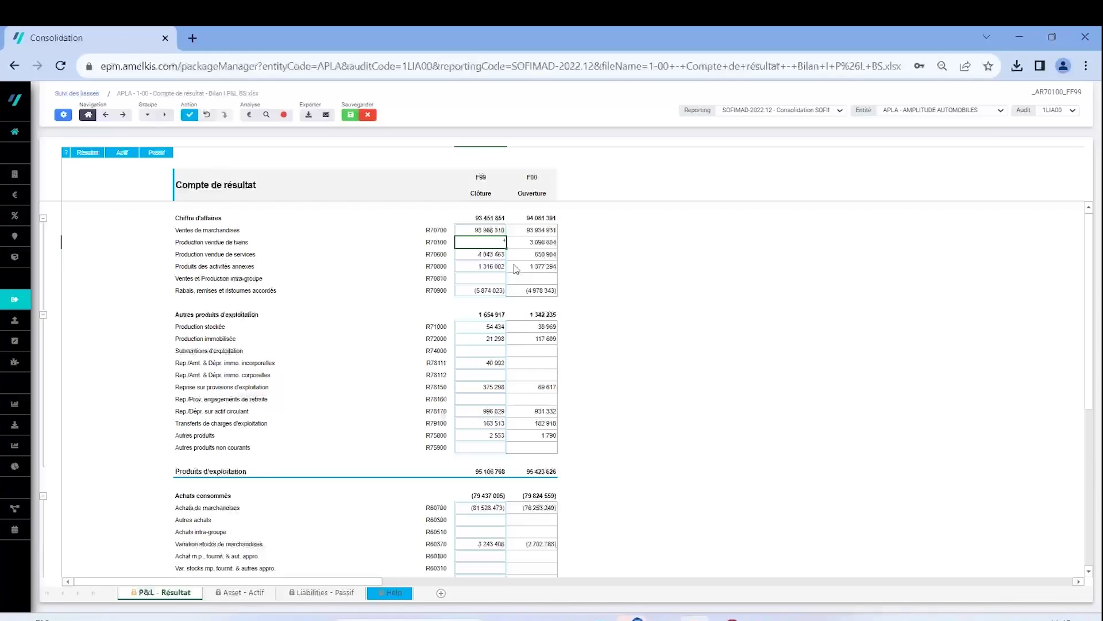
pyautogui.write('+1000+100')
pyautogui.press('Return')
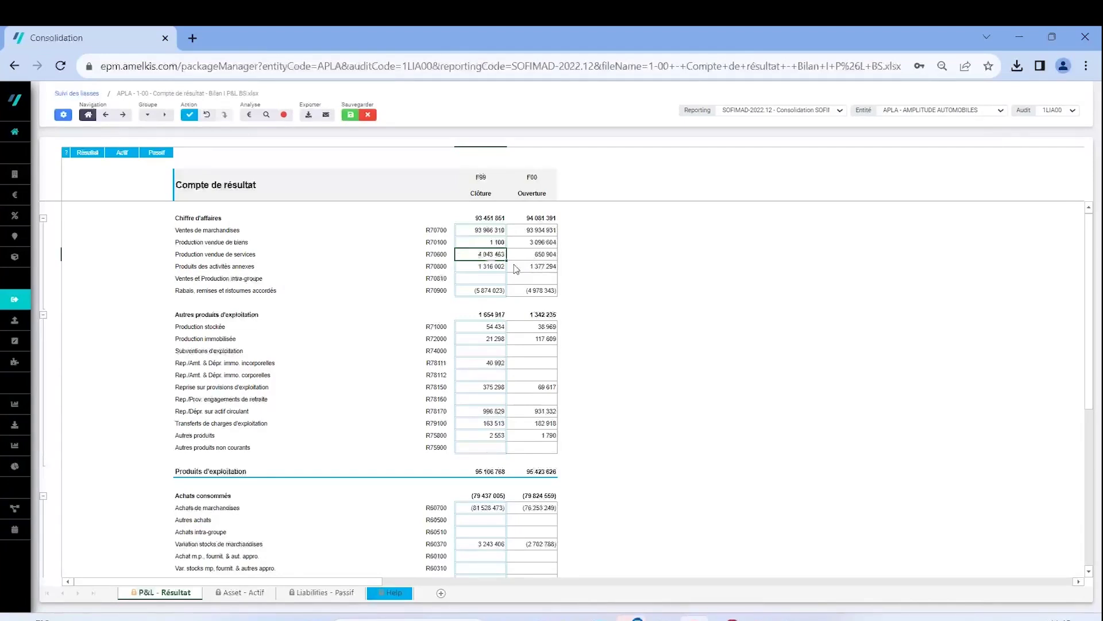
pyautogui.press('Up')
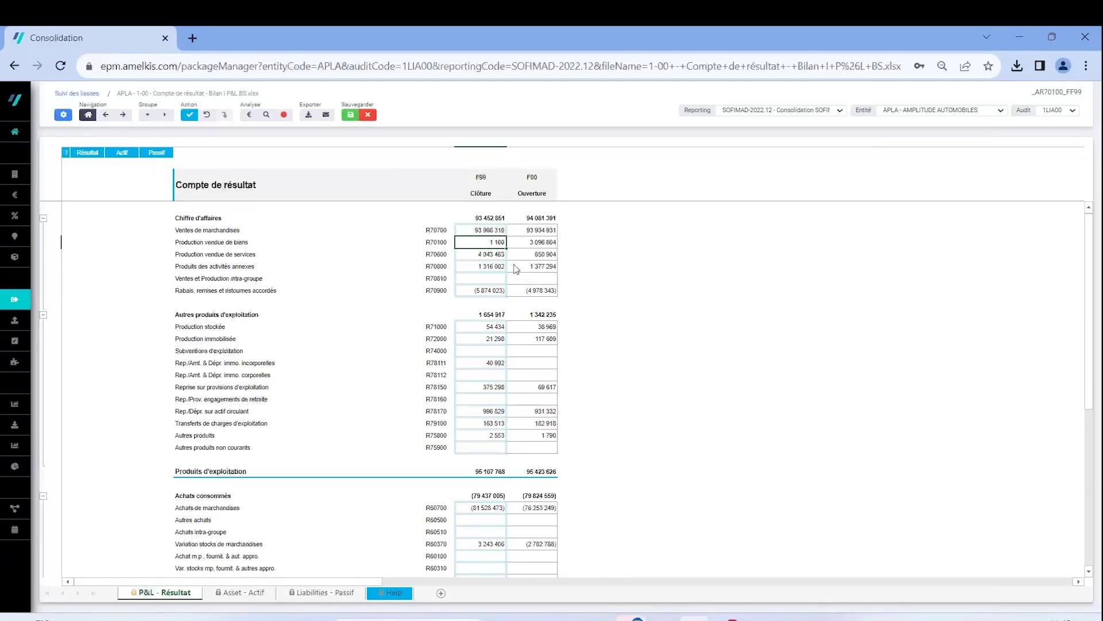
pyautogui.click(492, 278)
# View the account detail behind the Ventes de marchandises closing amount, and display the Bilan Actif sheet
pyautogui.click(493, 232)
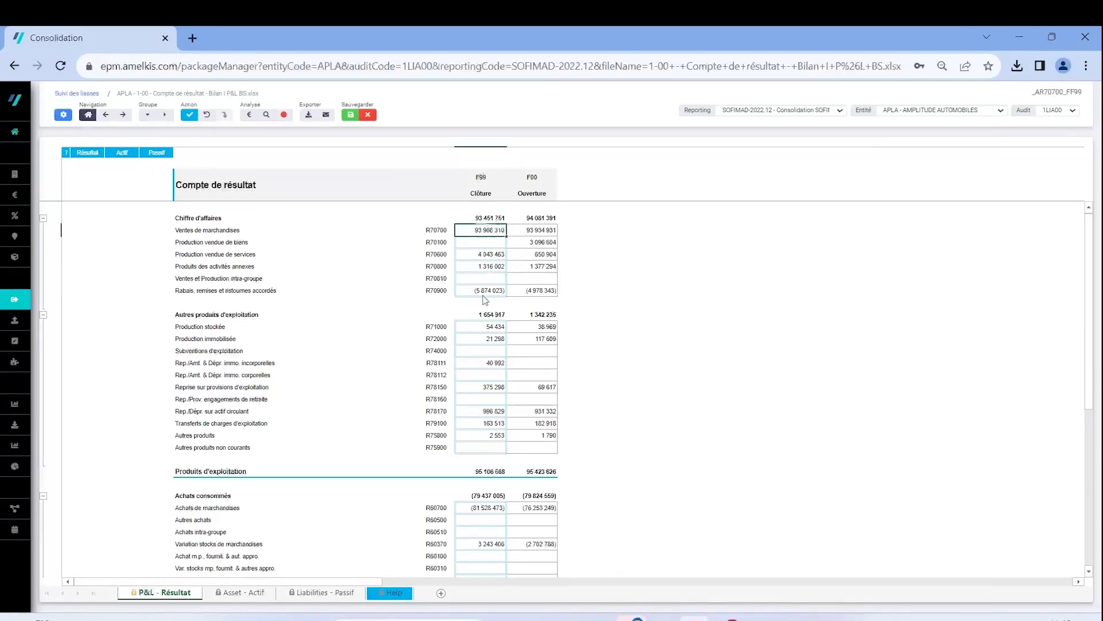
pyautogui.click(249, 114)
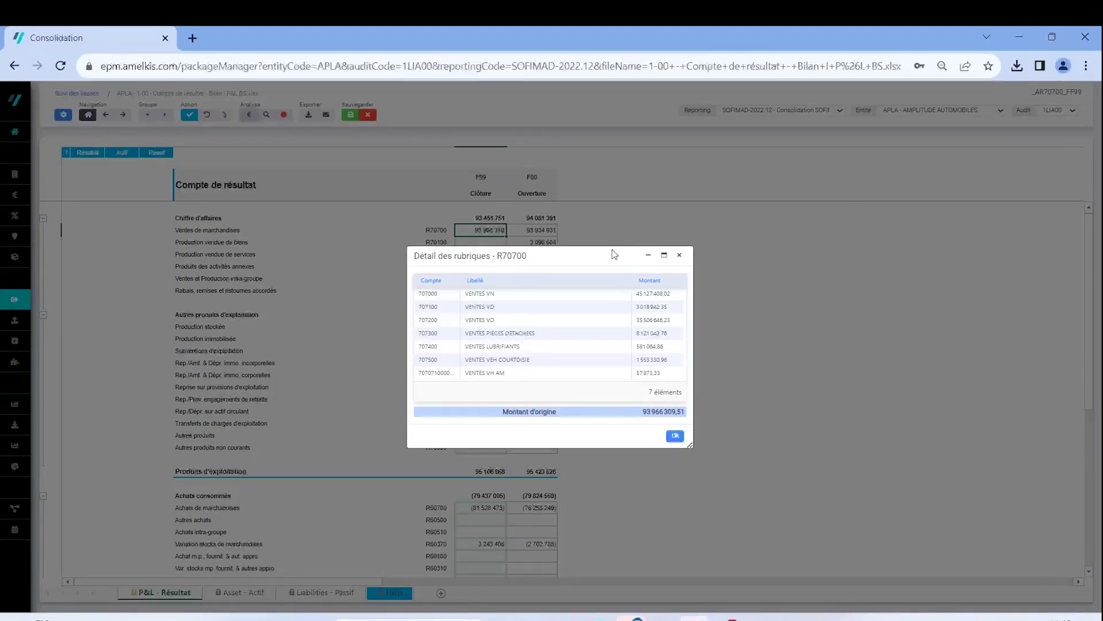
pyautogui.click(679, 254)
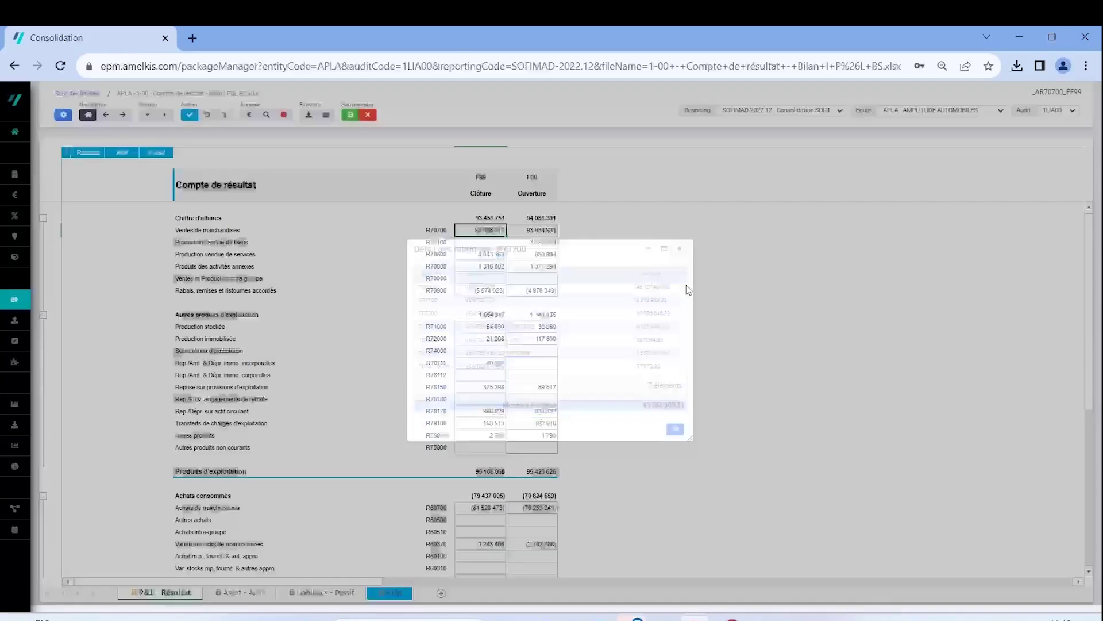
pyautogui.scroll(-5, 689, 293)
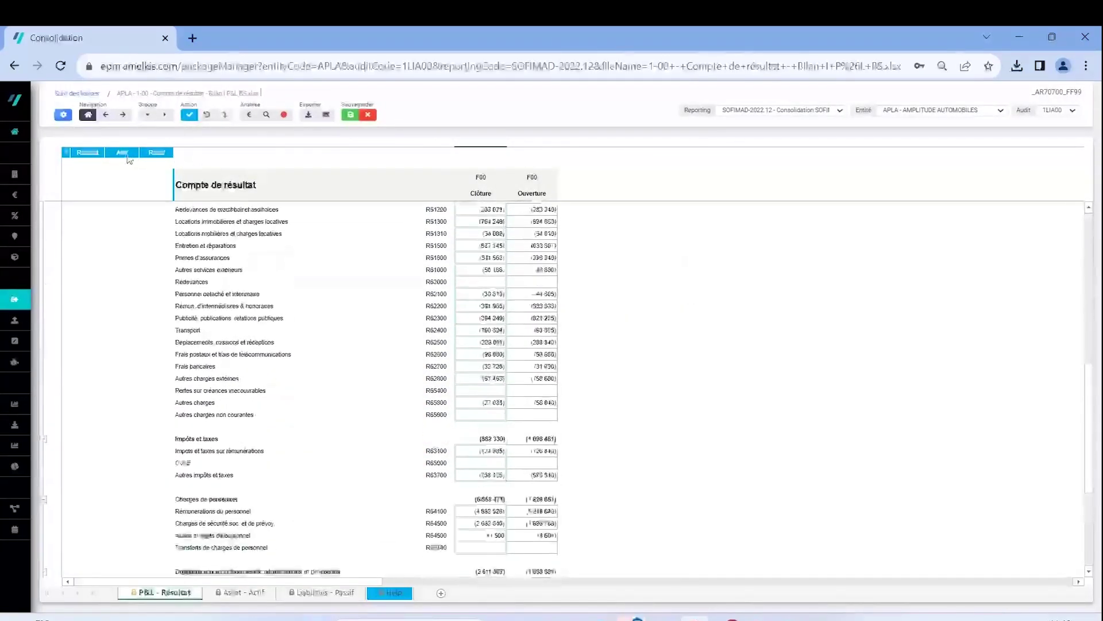
pyautogui.click(127, 155)
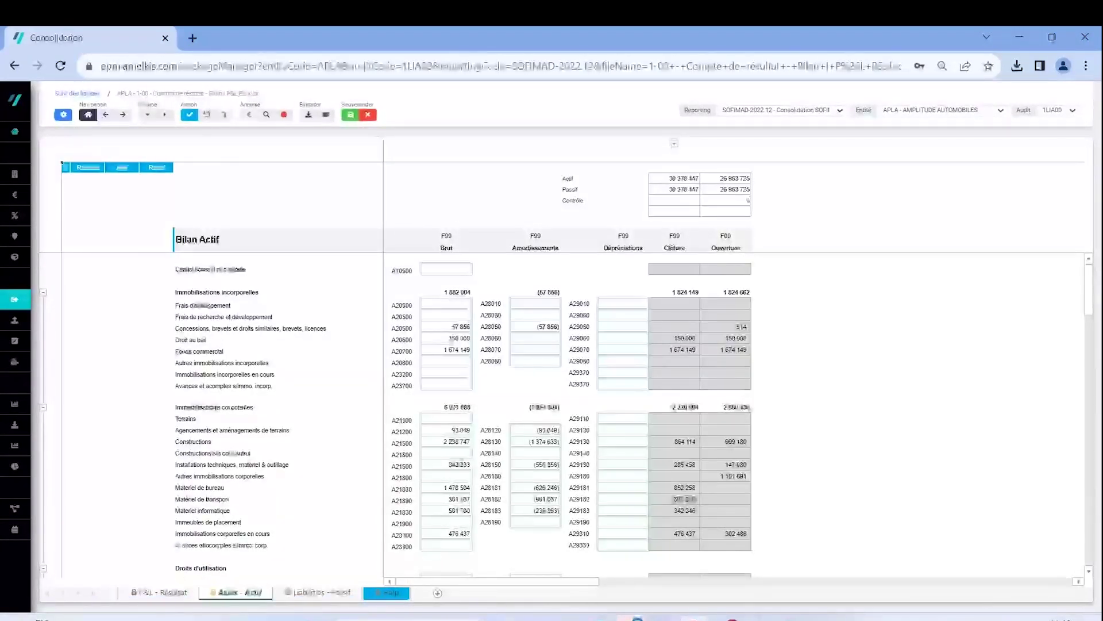
# Return to the package home page and open the 2.00 Immobilisations corporelles et incorporelles document
pyautogui.click(87, 115)
pyautogui.click(649, 375)
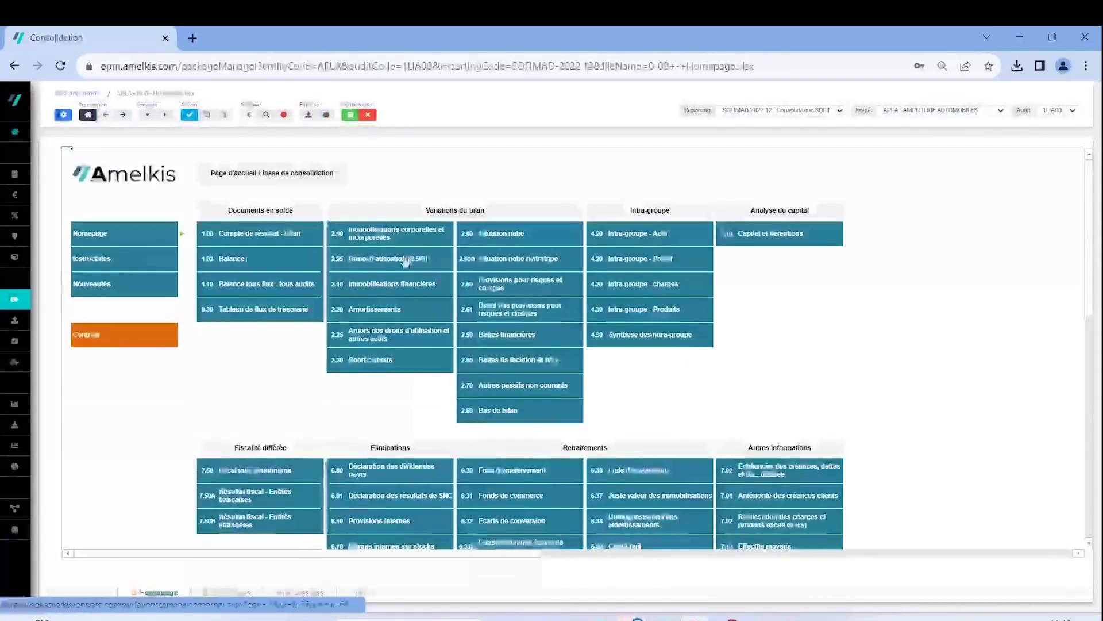
pyautogui.click(395, 238)
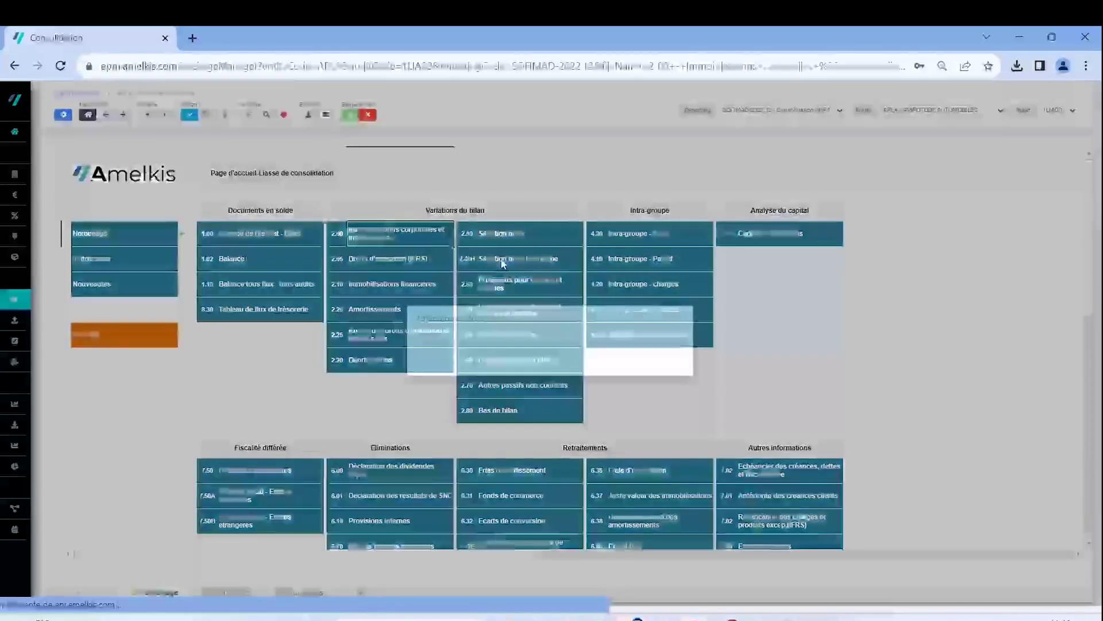